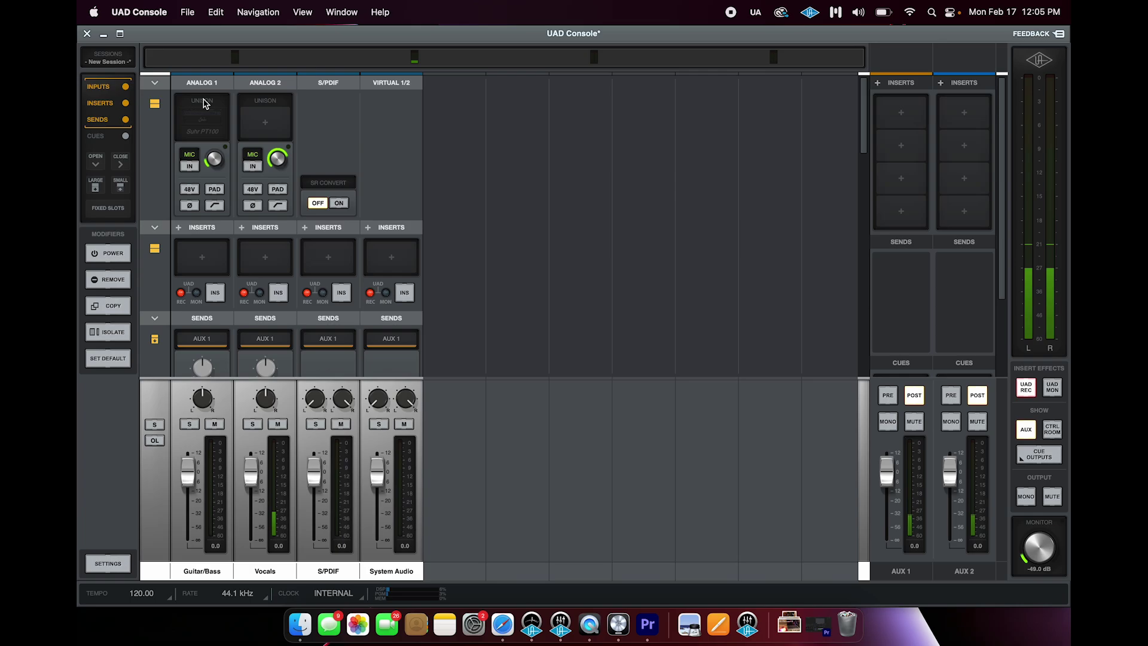
Step: Switch Analog 1's INS setting from UAD REC to UAD MON
mouse_move(213, 111)
click(196, 293)
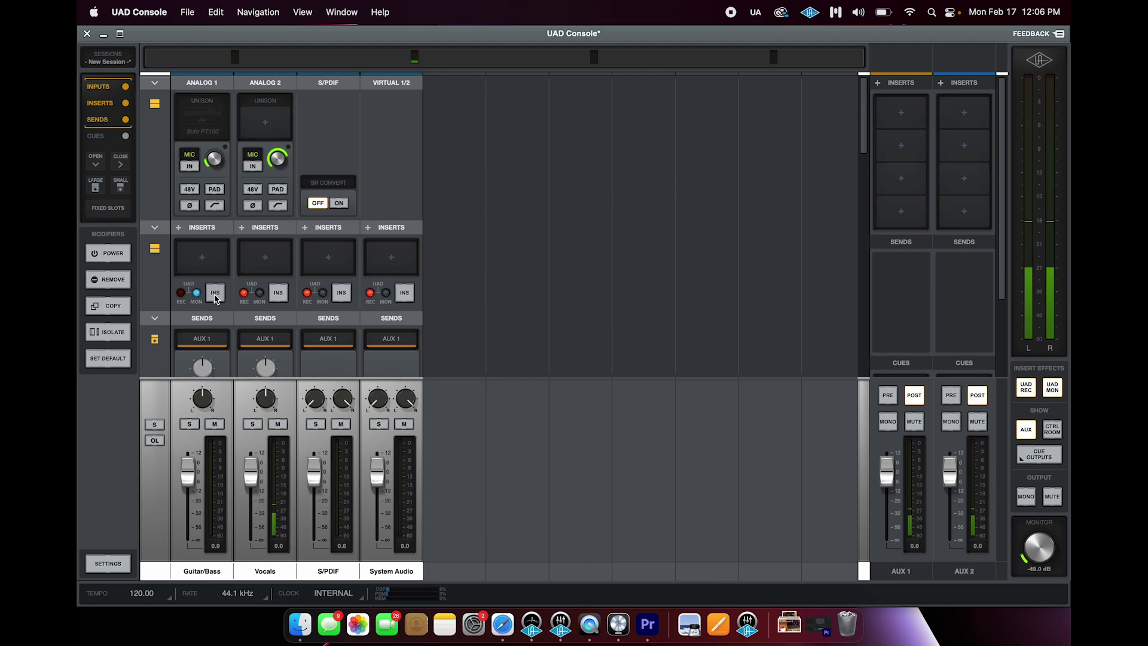
click(102, 143)
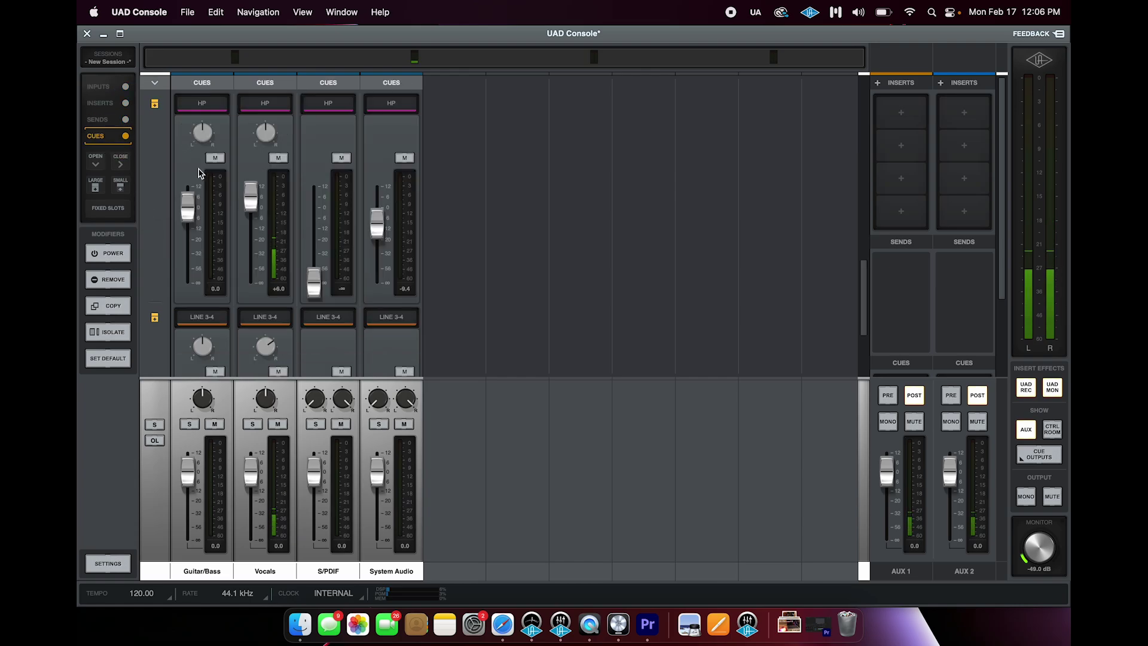
scroll(219, 284, down, 5)
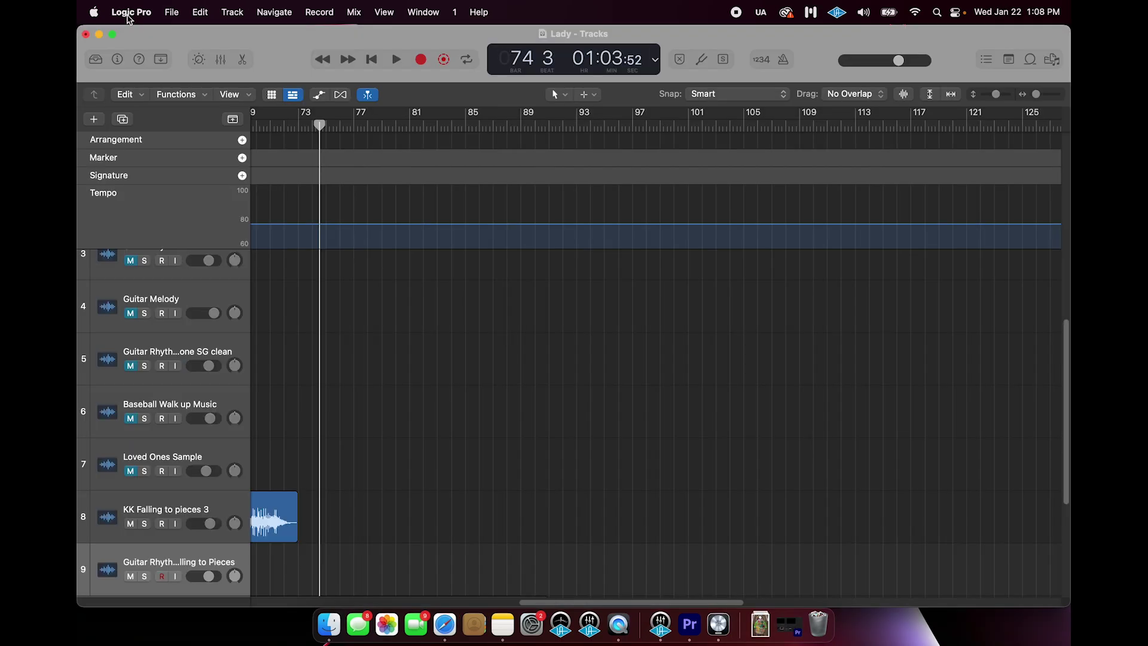
Step: Open Logic Pro's Audio settings and show the General tab
click(130, 13)
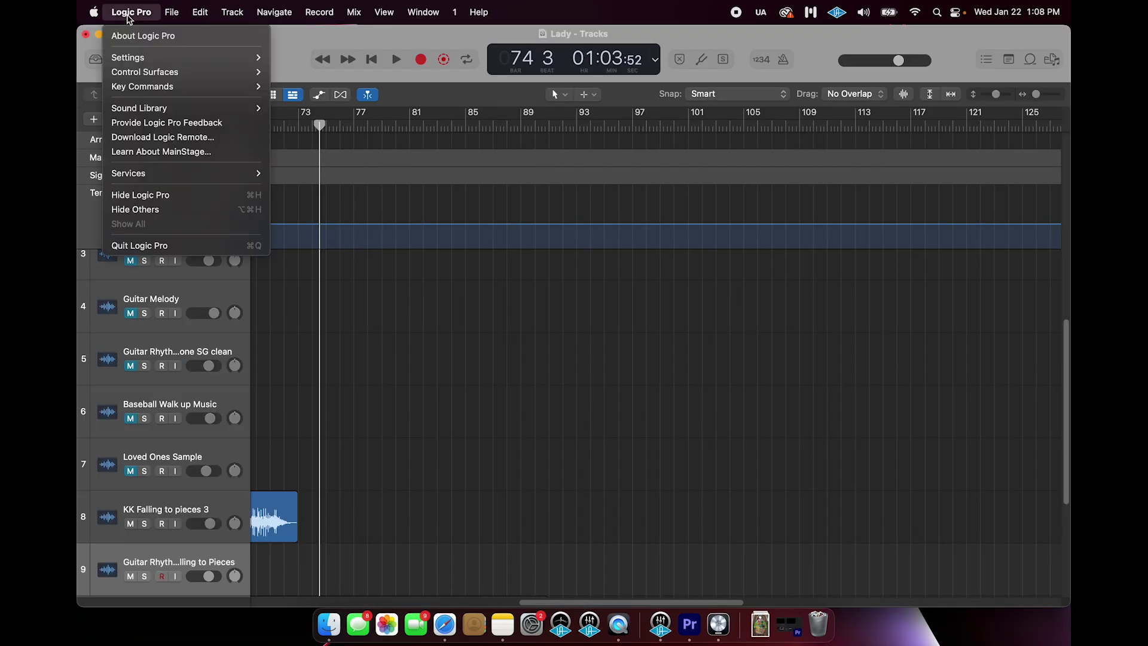
mouse_move(160, 58)
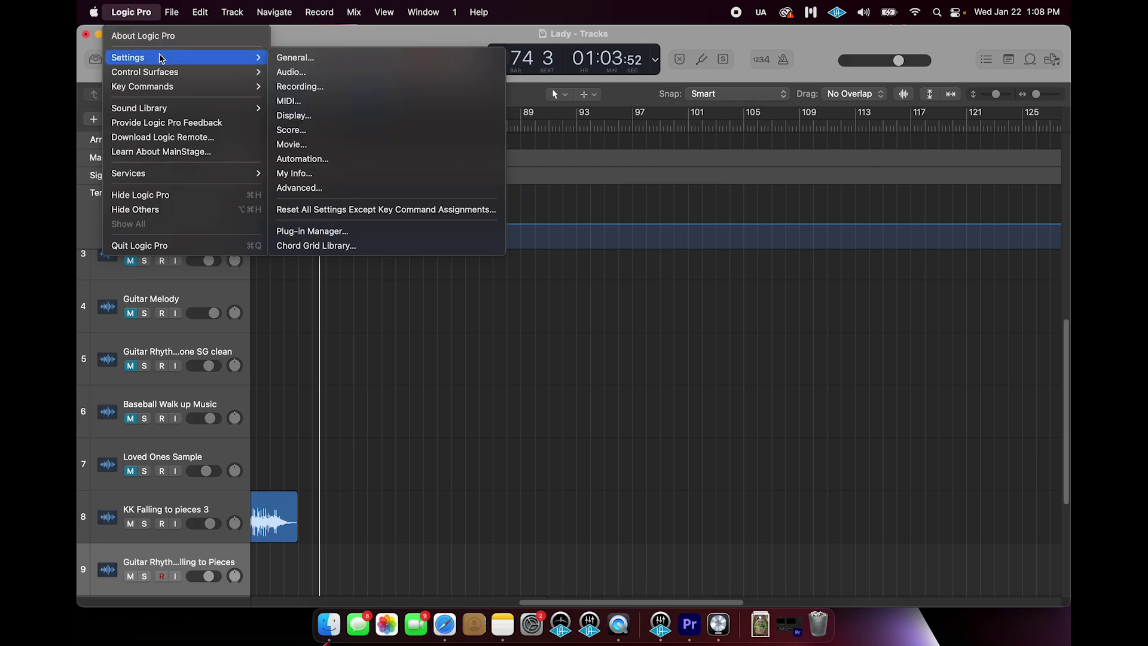
click(291, 72)
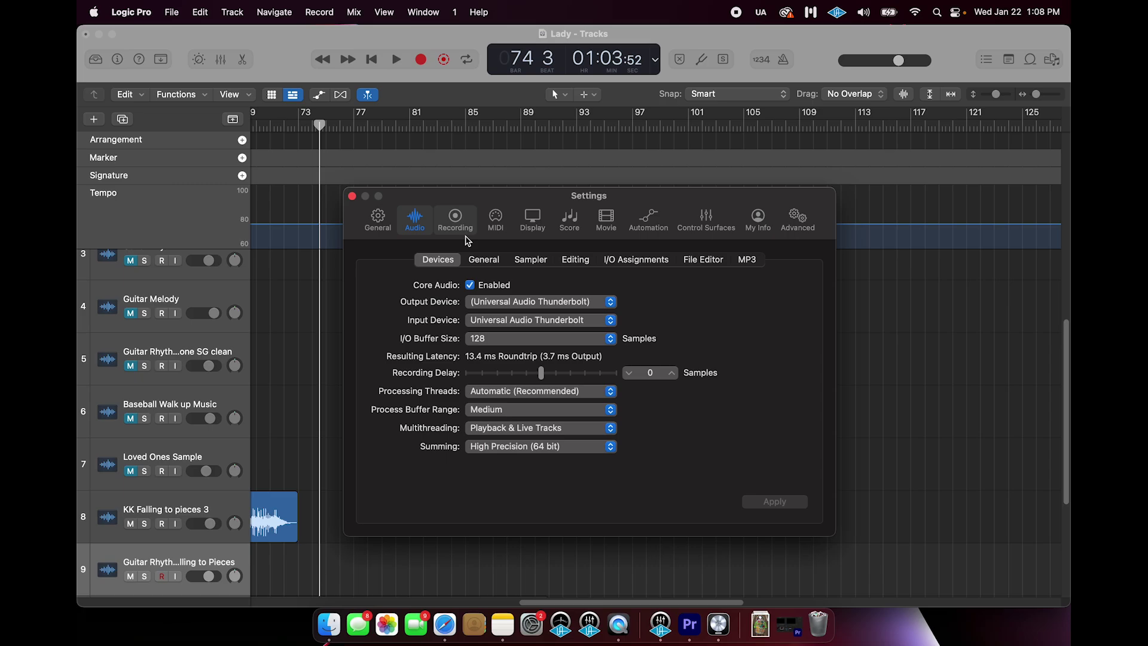
click(494, 266)
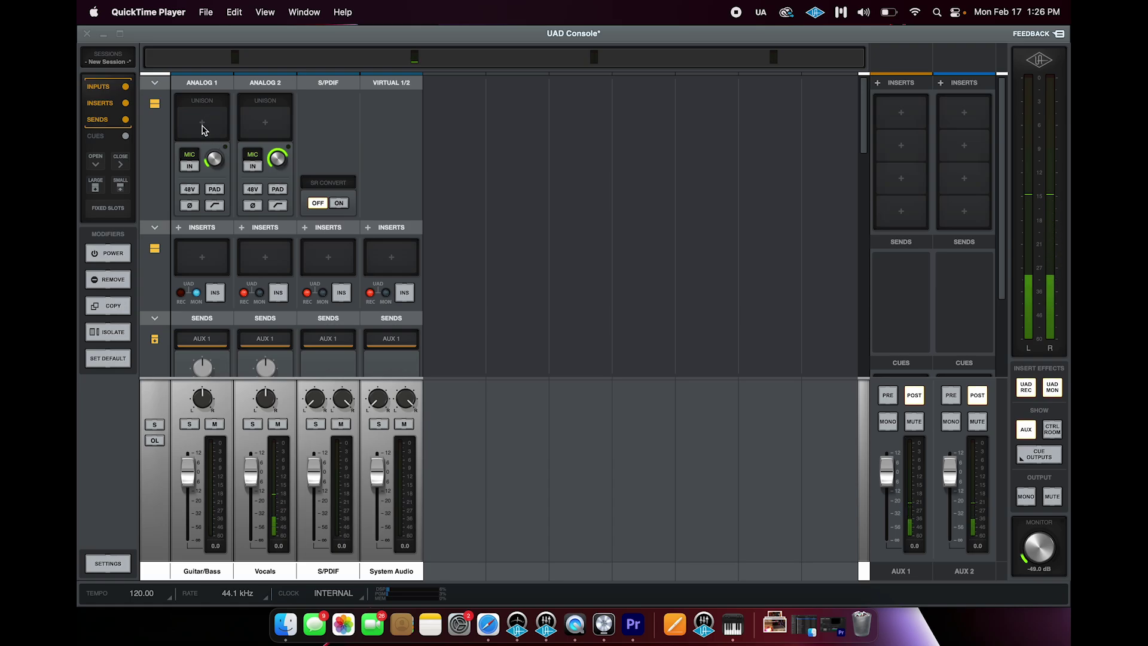
Step: Bring the mixer forward and put the Suhr PT100 amp in Analog 1's Unison slot
click(201, 126)
click(202, 127)
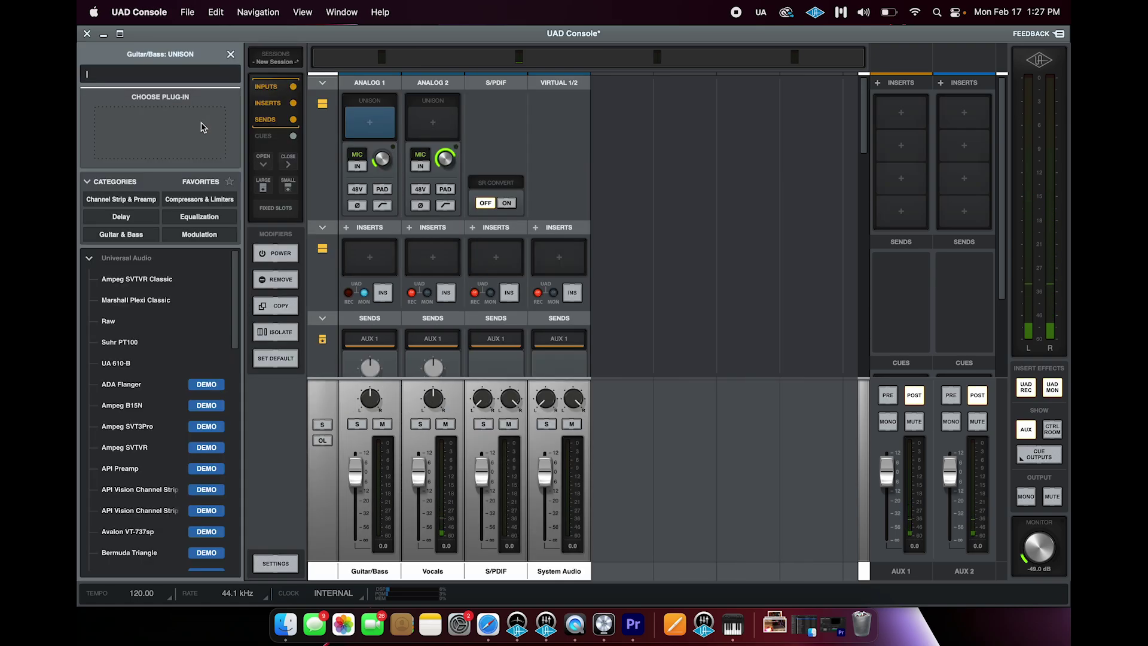
click(118, 343)
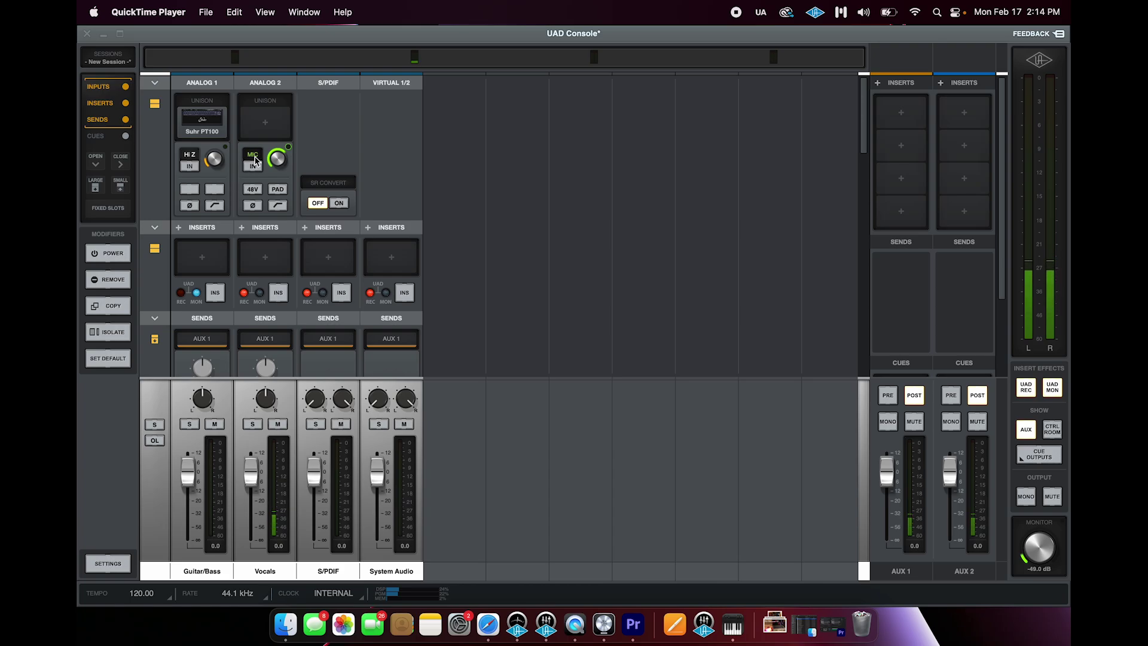
Step: Flip Analog 2's MIC/LINE input to line and back to mic
click(253, 156)
click(253, 157)
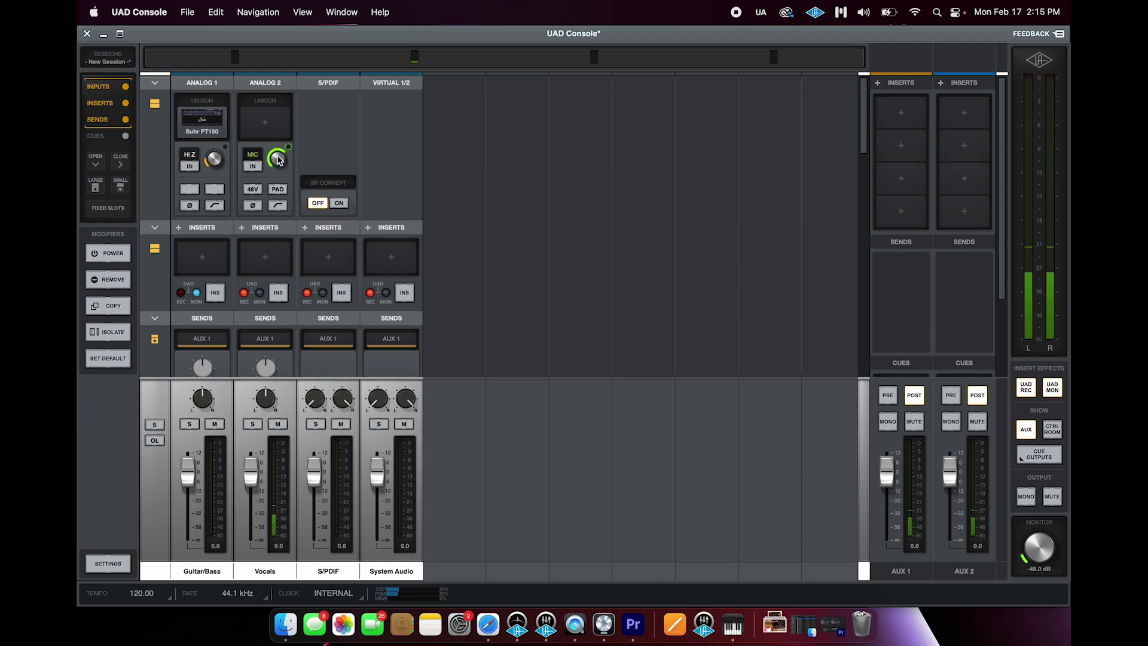
mouse_move(274, 161)
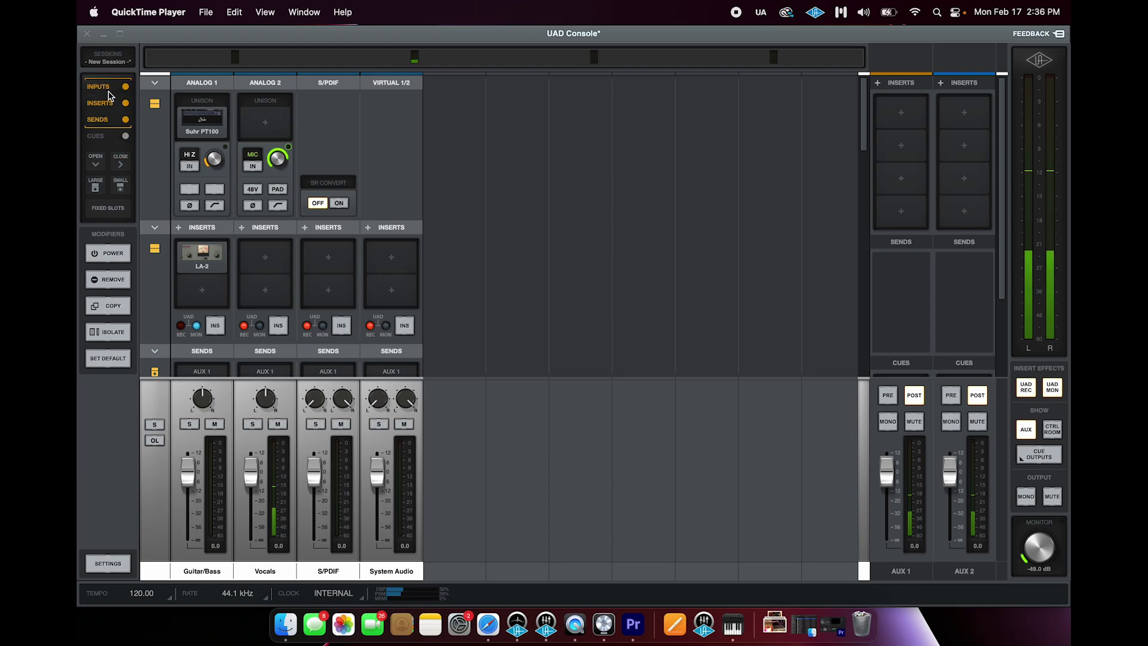
Step: Toggle the INPUTS, INSERTS, SENDS and CUES views, close and reopen all sections, then choose SMALL strips
click(109, 93)
click(105, 104)
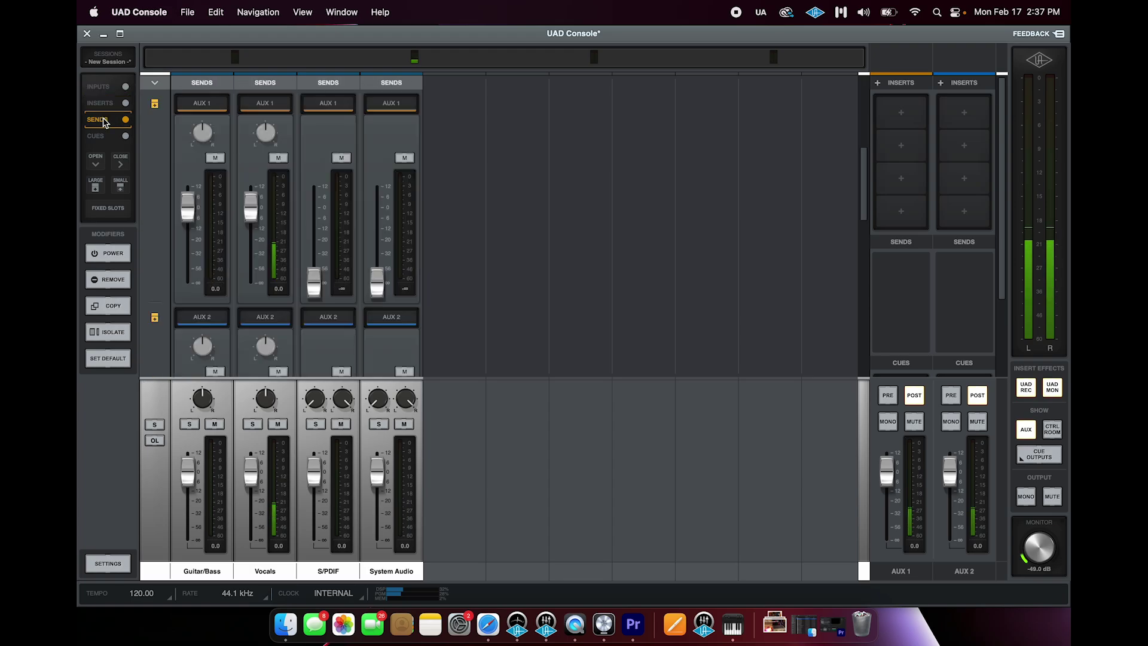
click(106, 136)
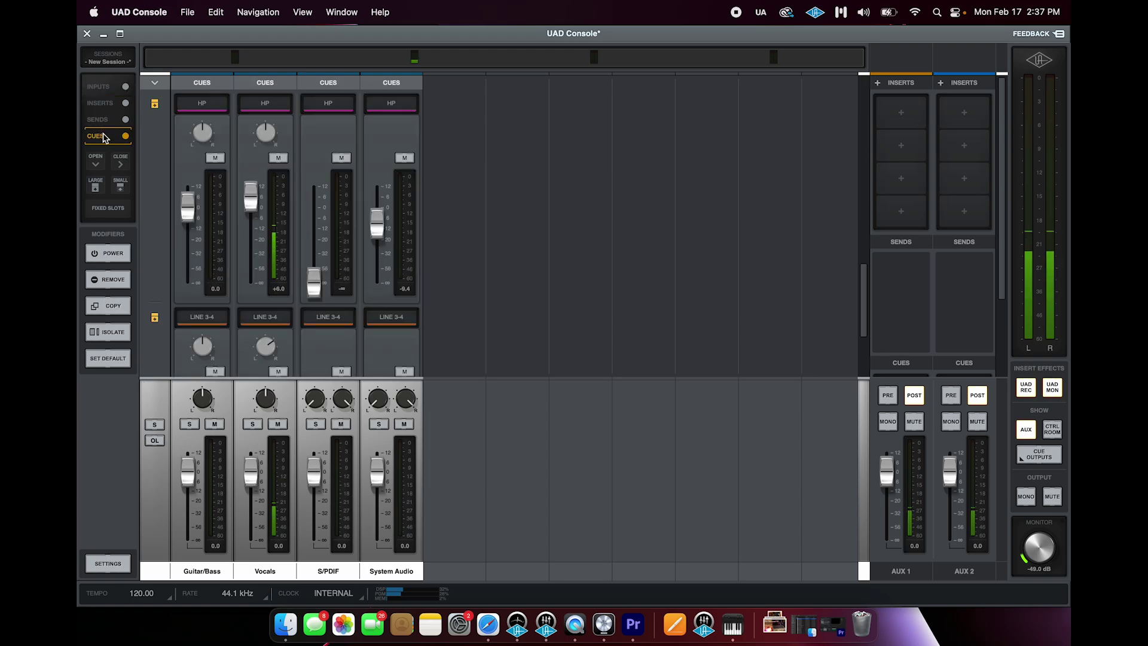
click(105, 92)
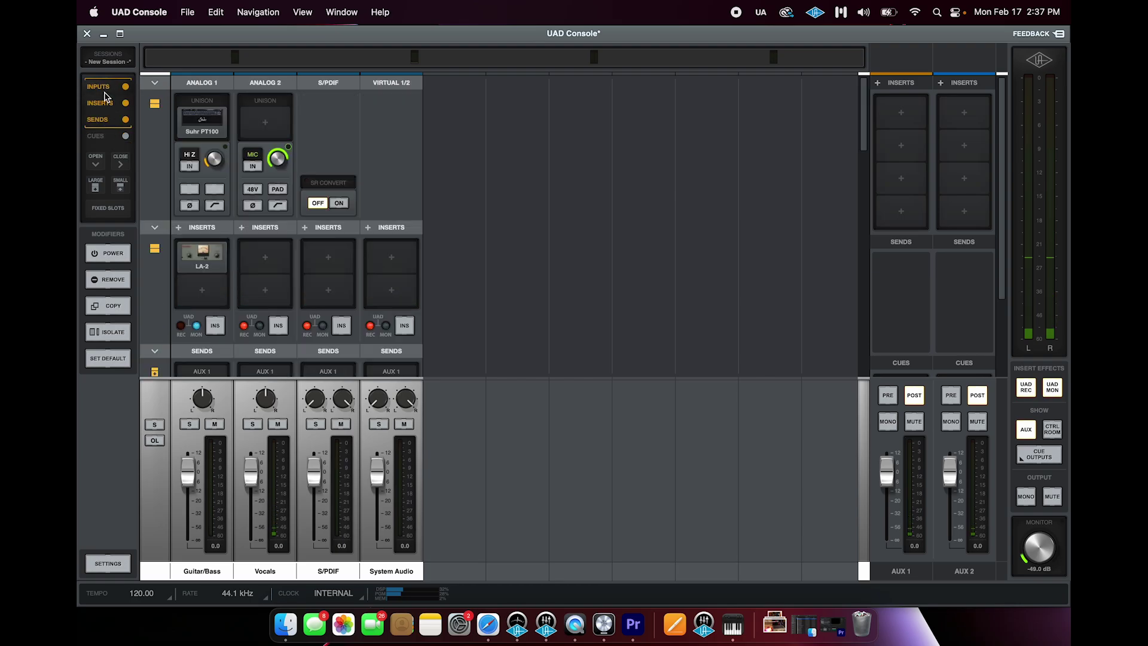
click(121, 165)
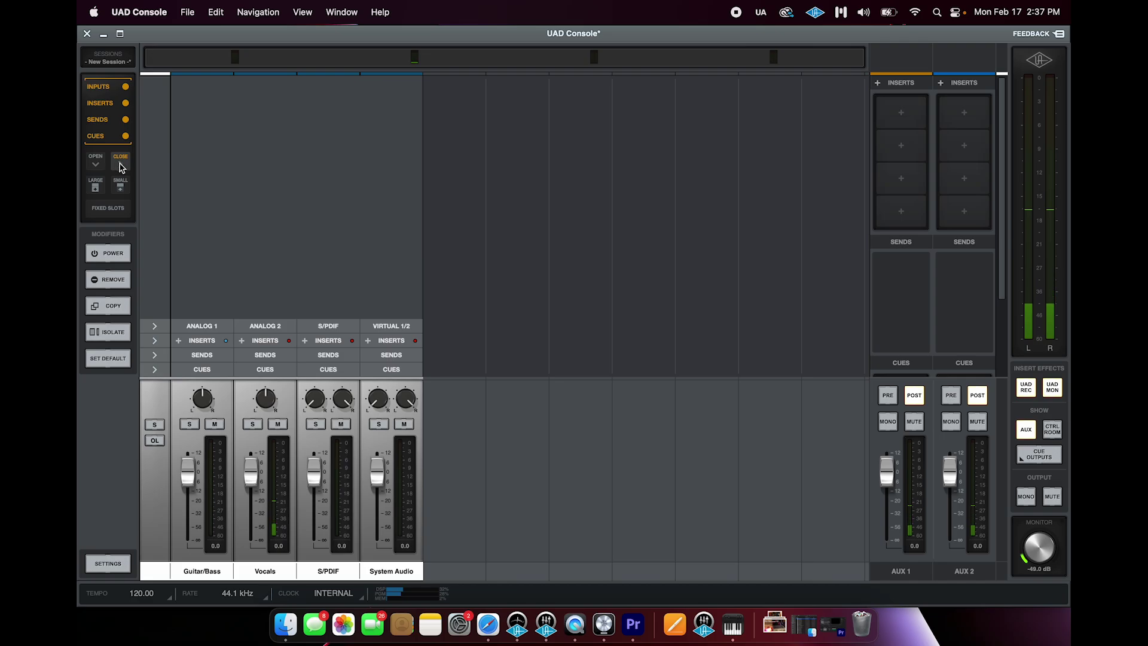
click(96, 161)
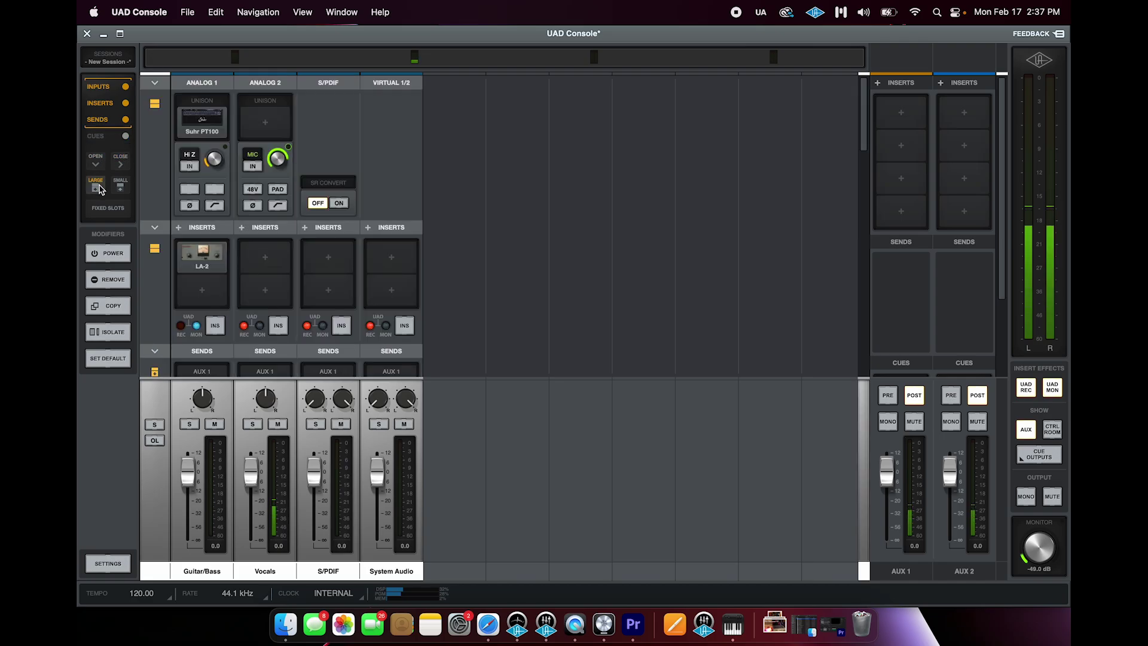
click(121, 189)
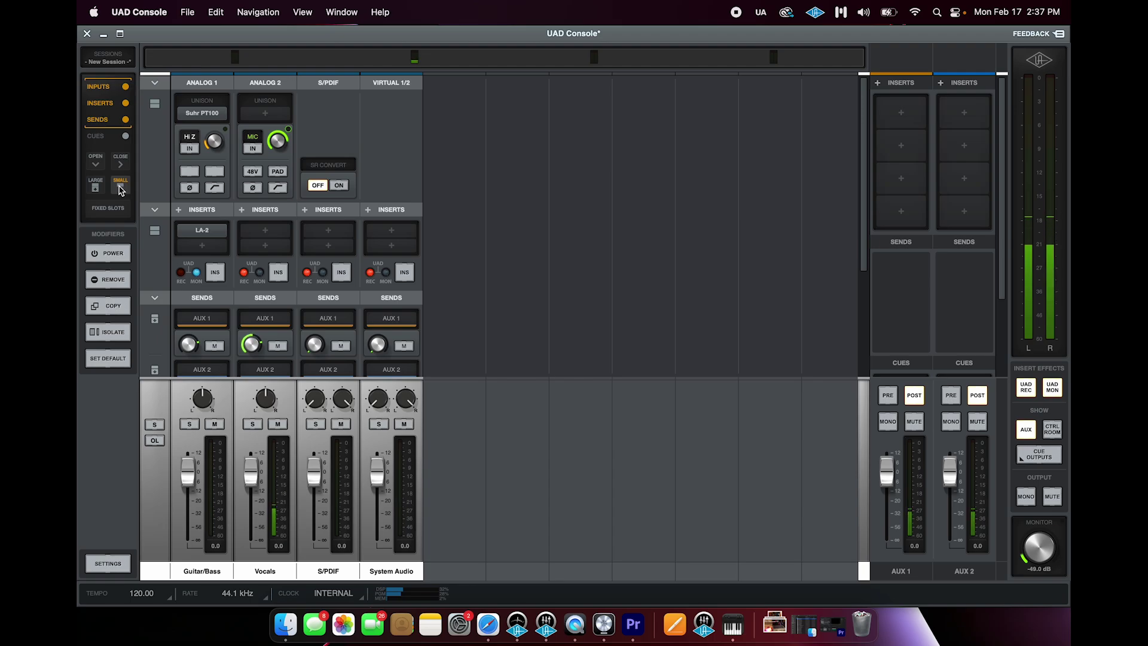
Step: Set the strip size to LARGE and toggle FIXED SLOTS on, then off
click(96, 187)
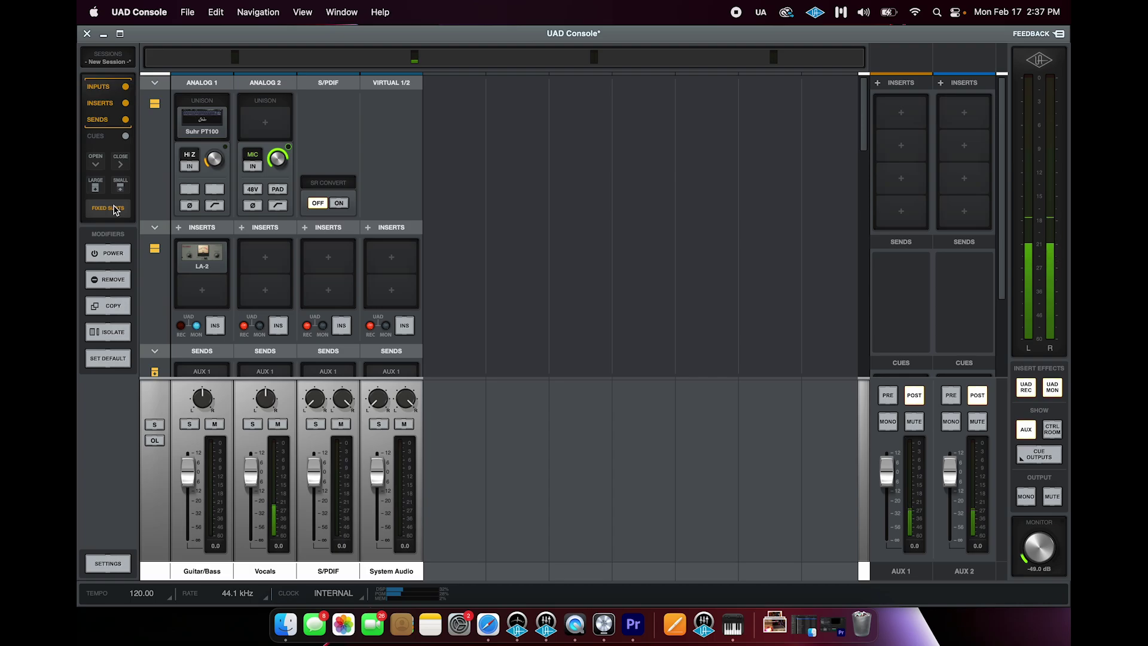
click(113, 208)
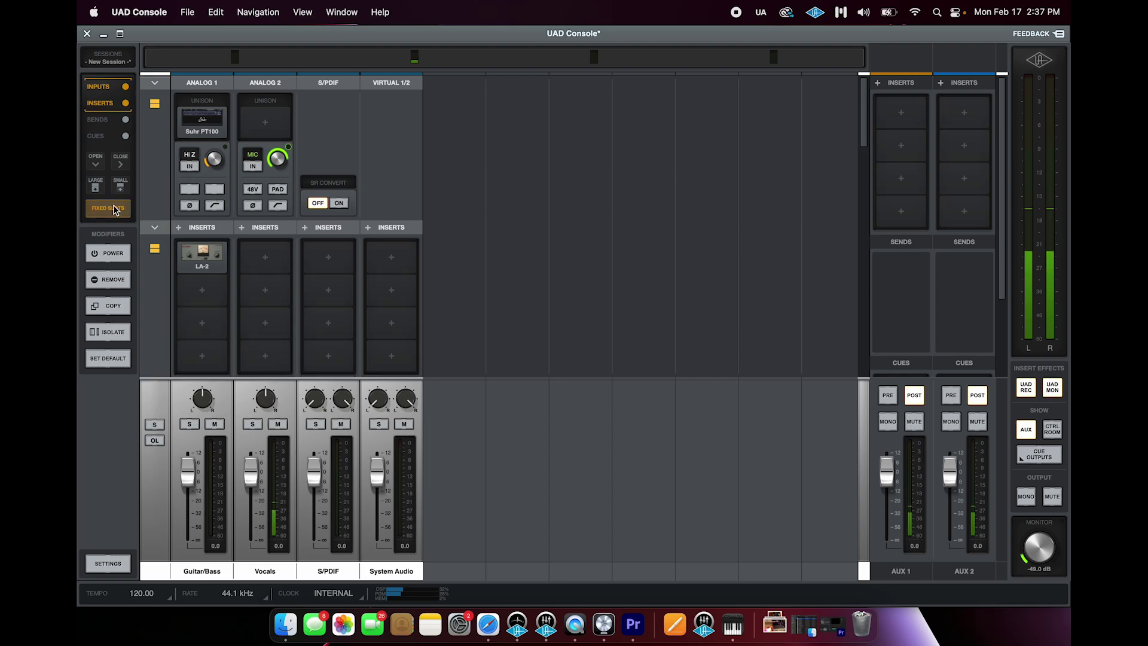
click(113, 208)
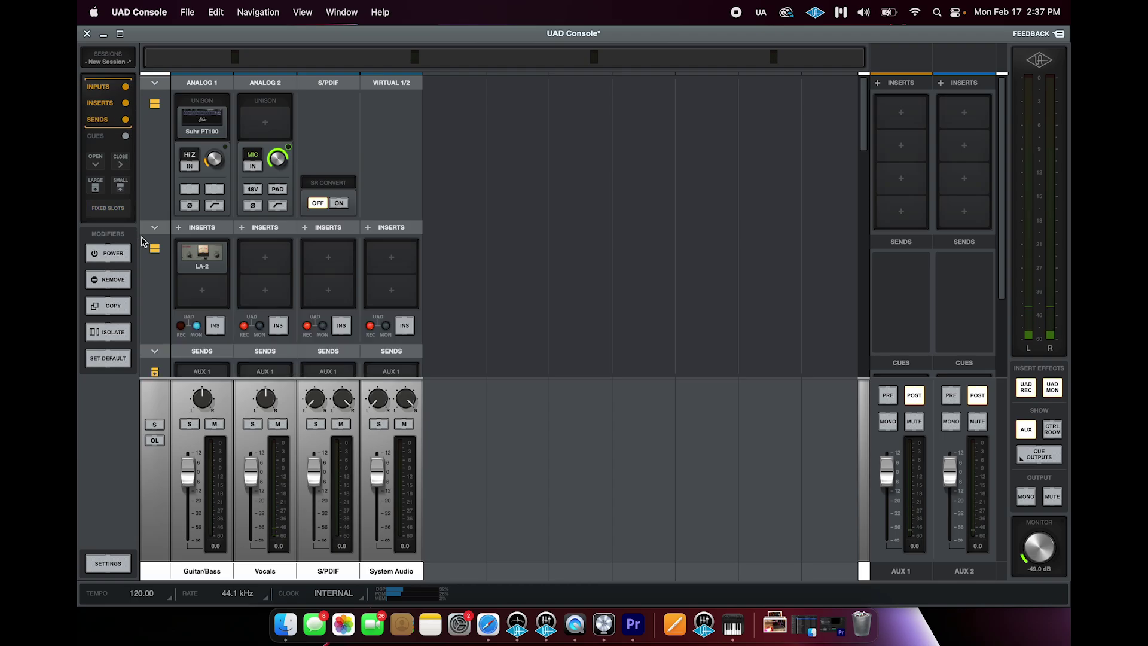
mouse_move(189, 260)
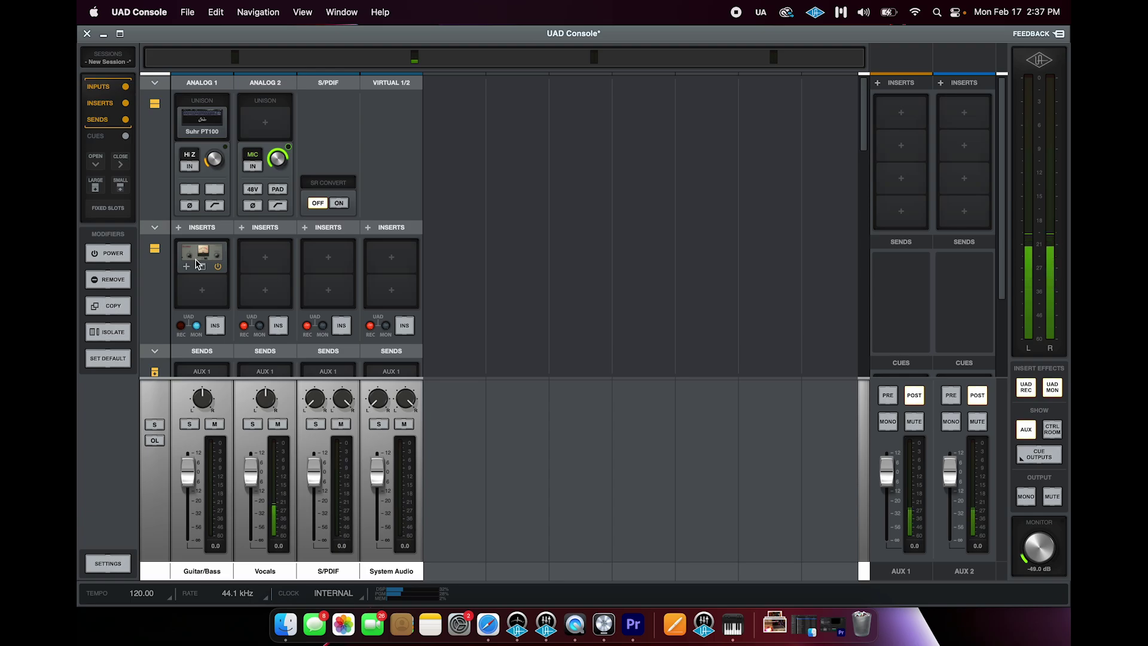
Step: Search 'la' and load Teletronix LA-2 into Guitar/Bass insert 2, then close its window
click(202, 291)
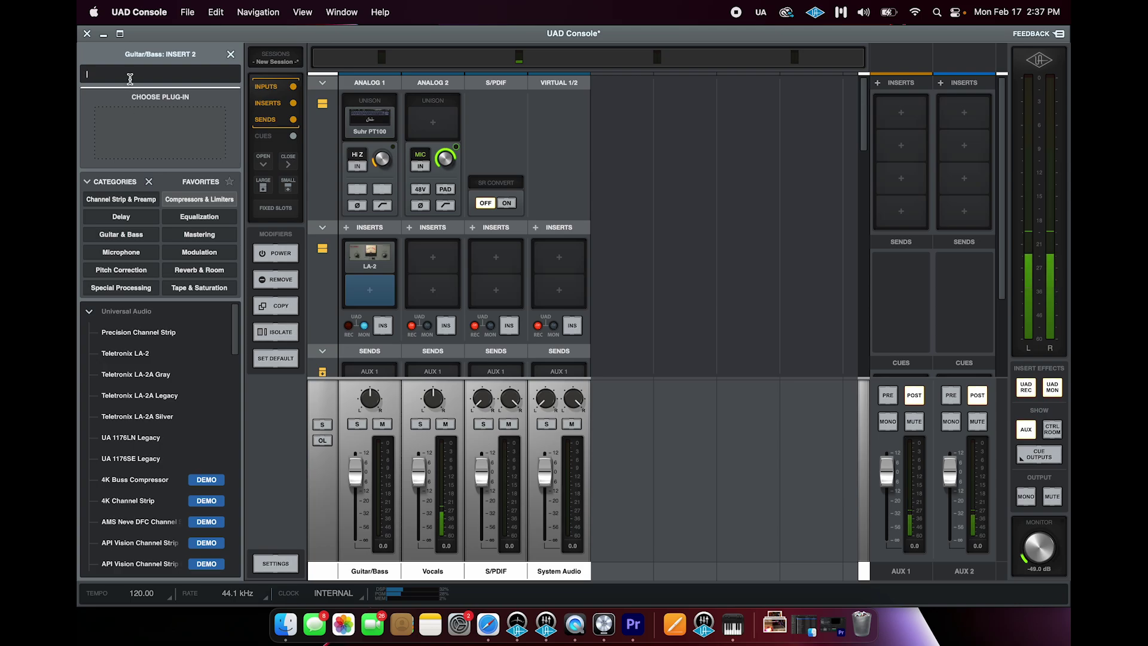
text(la)
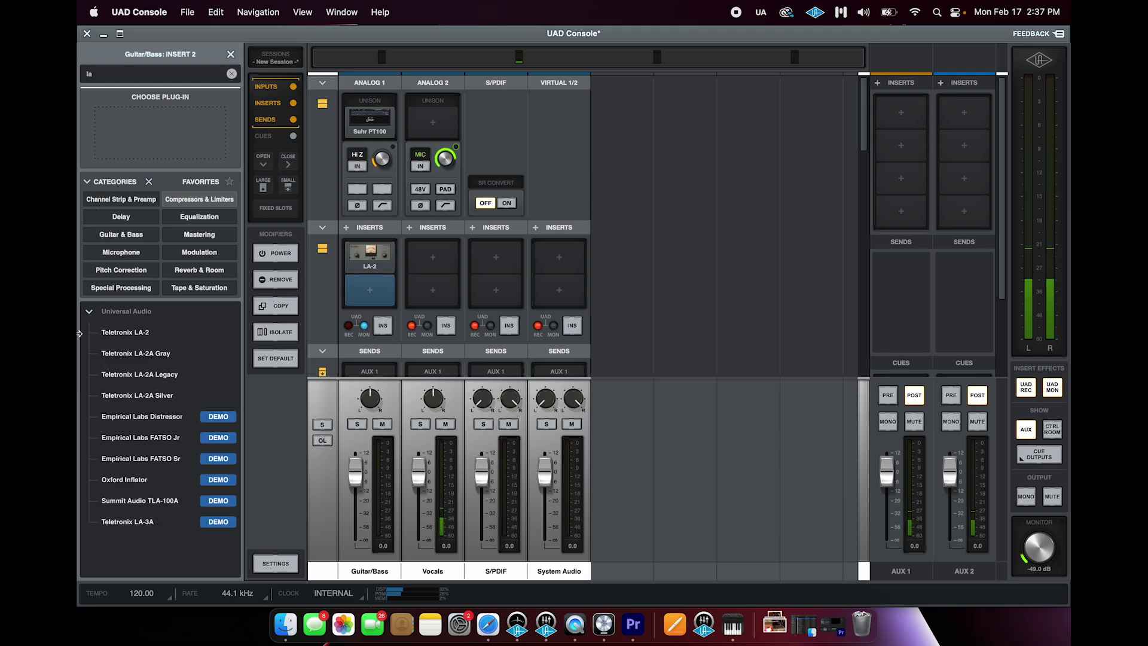
click(132, 334)
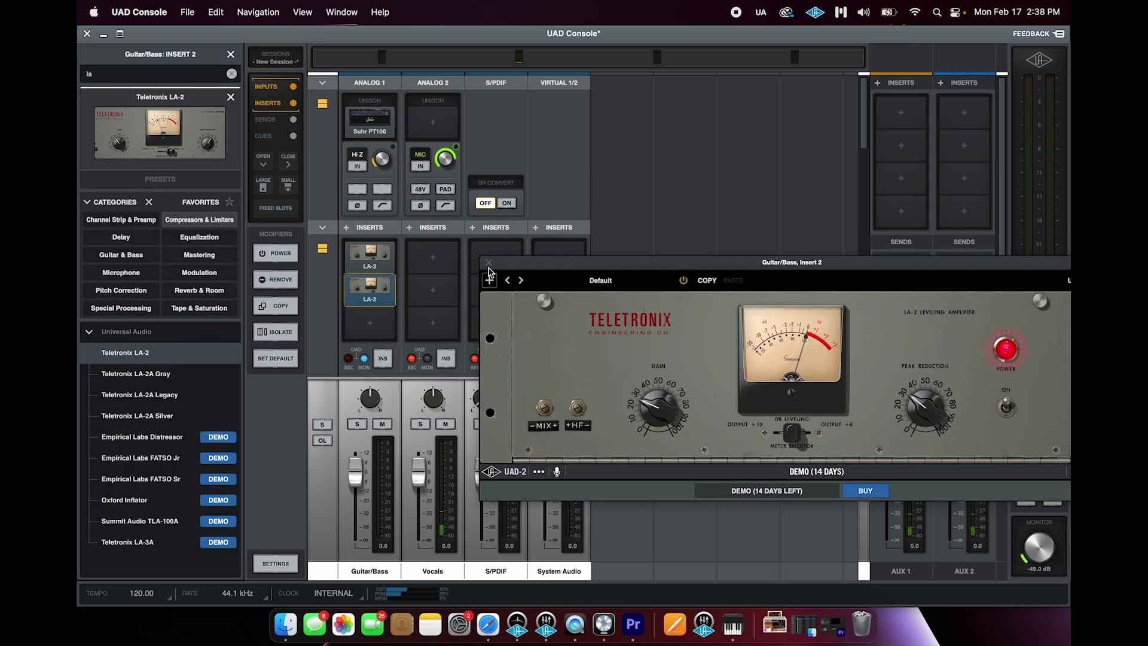
click(488, 263)
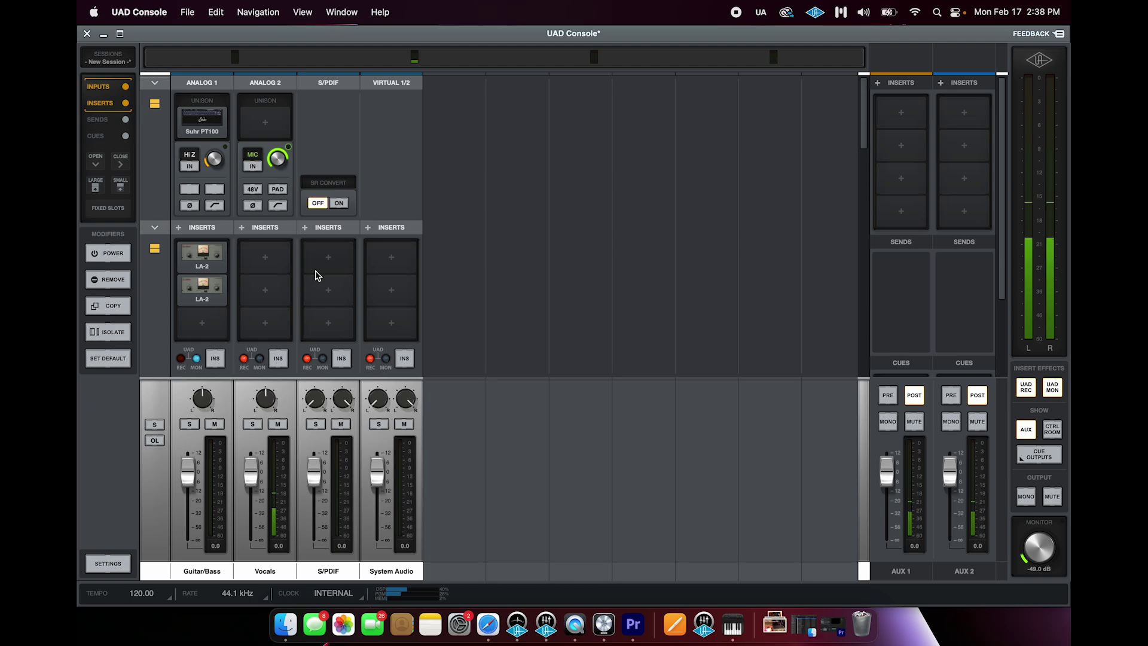
Step: Load a UA 610-B onto the Vocals first insert and close its plug-in window
click(272, 258)
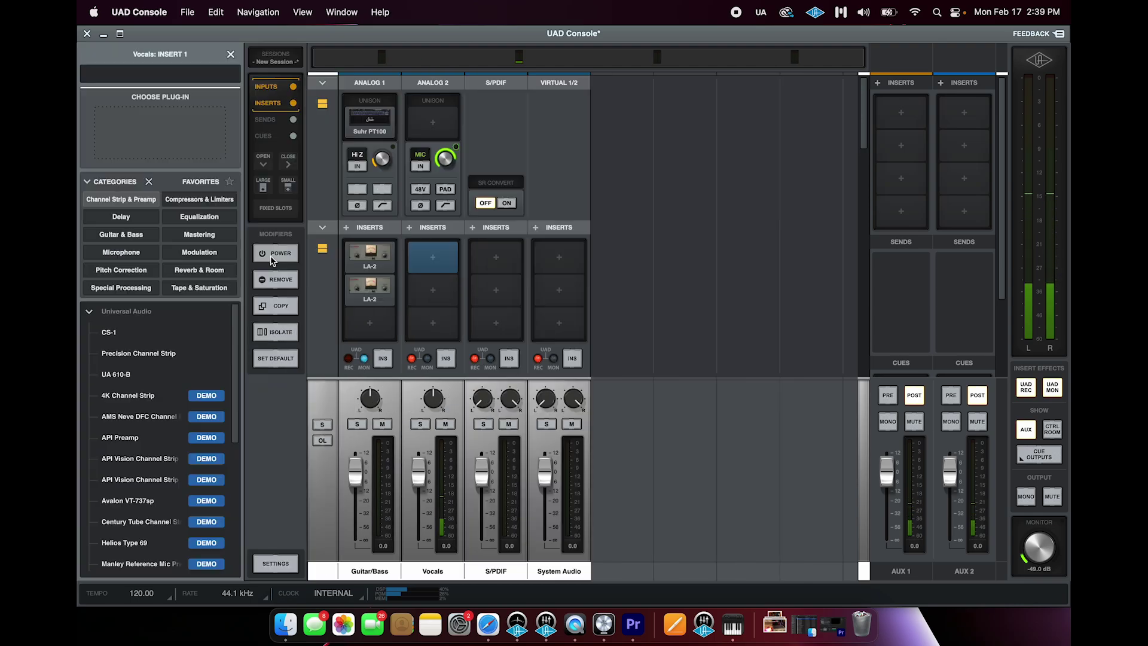
click(125, 375)
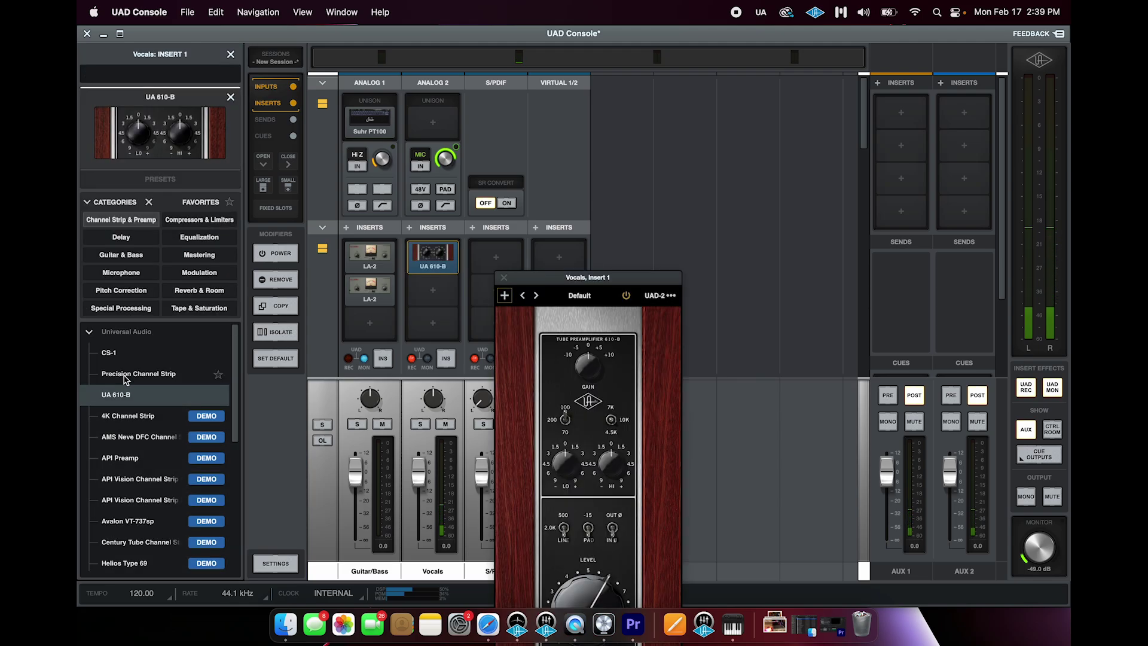
click(504, 281)
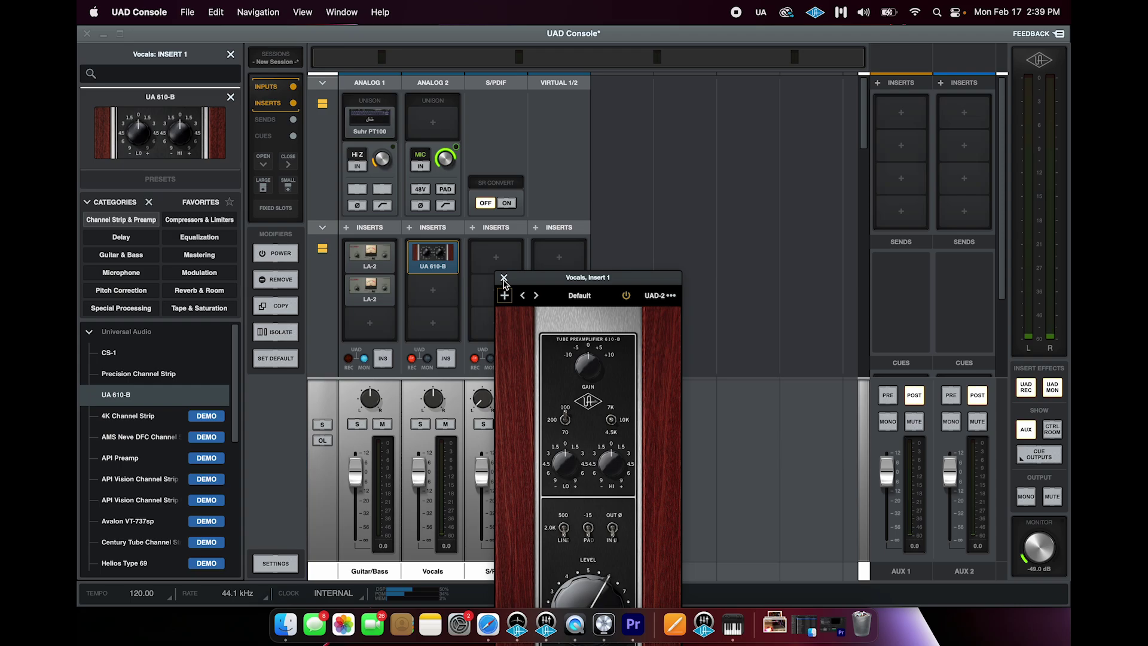
click(503, 278)
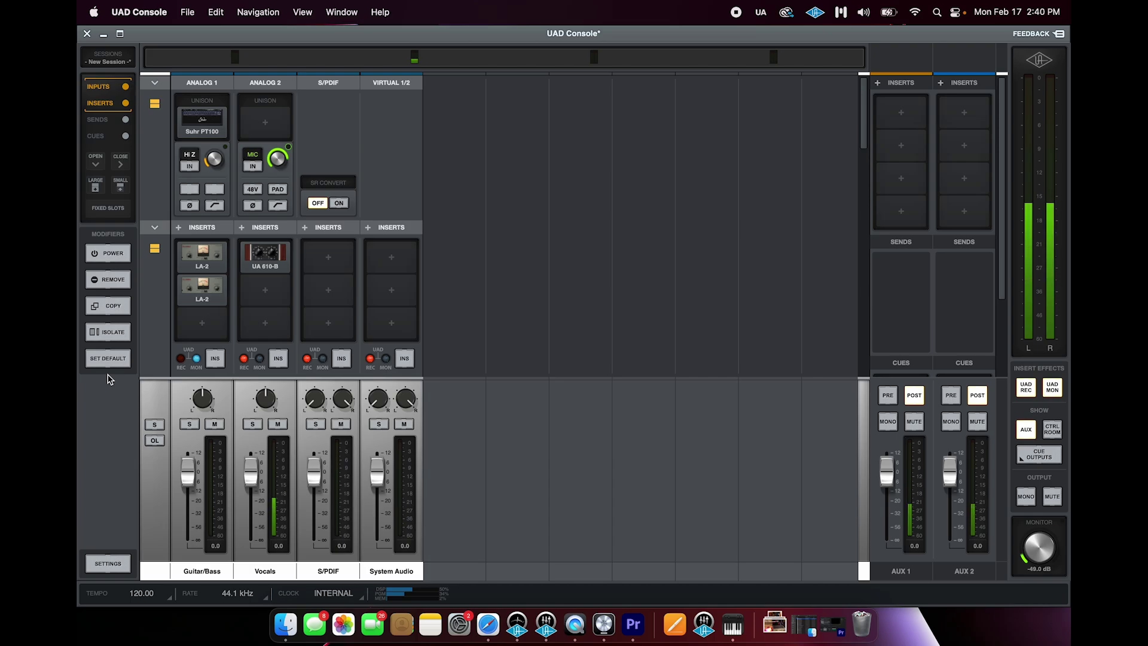
Step: In POWER mode, switch off the Suhr PT100, both Analog 1 LA-2s and the Vocals UA 610-B
click(112, 258)
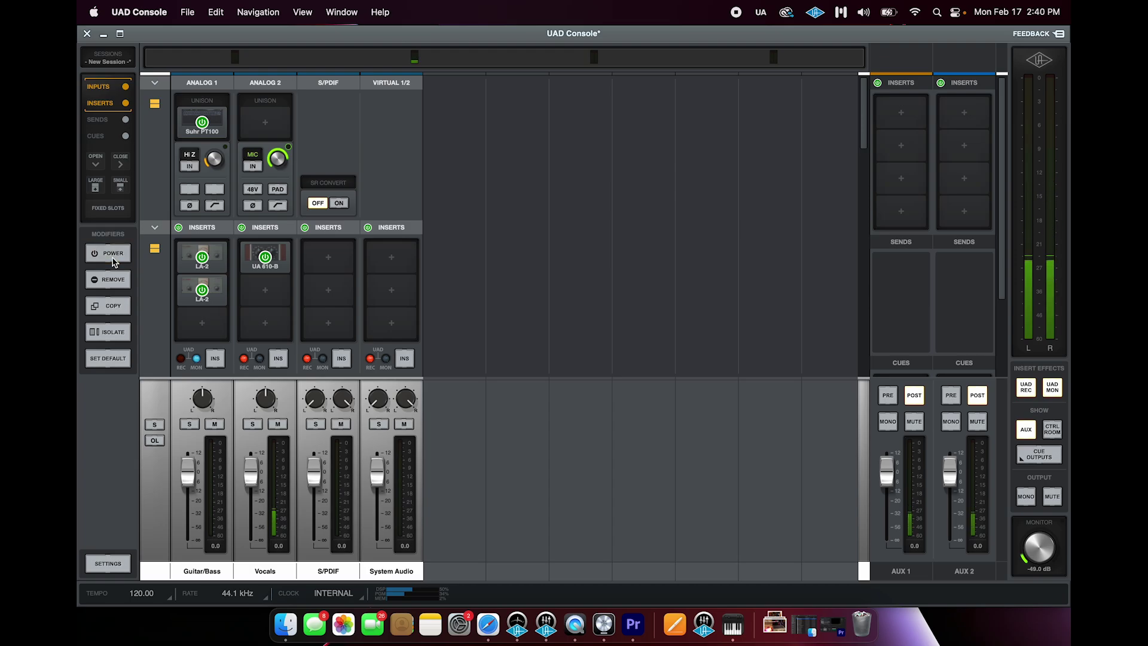
click(113, 259)
click(114, 261)
click(203, 122)
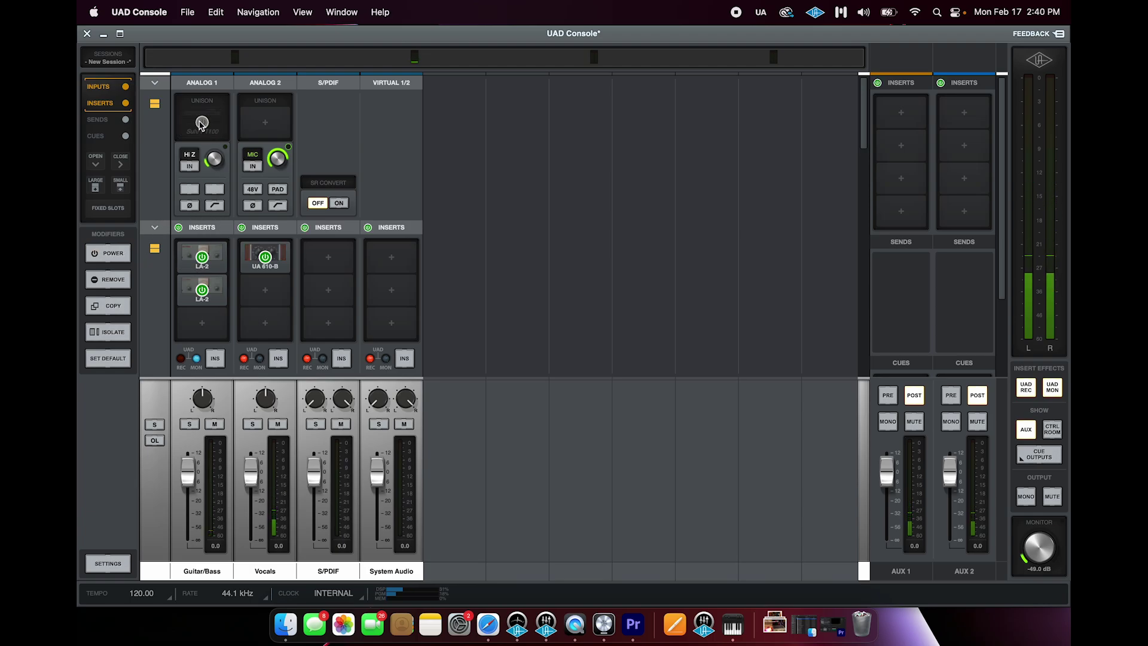
click(205, 266)
click(202, 288)
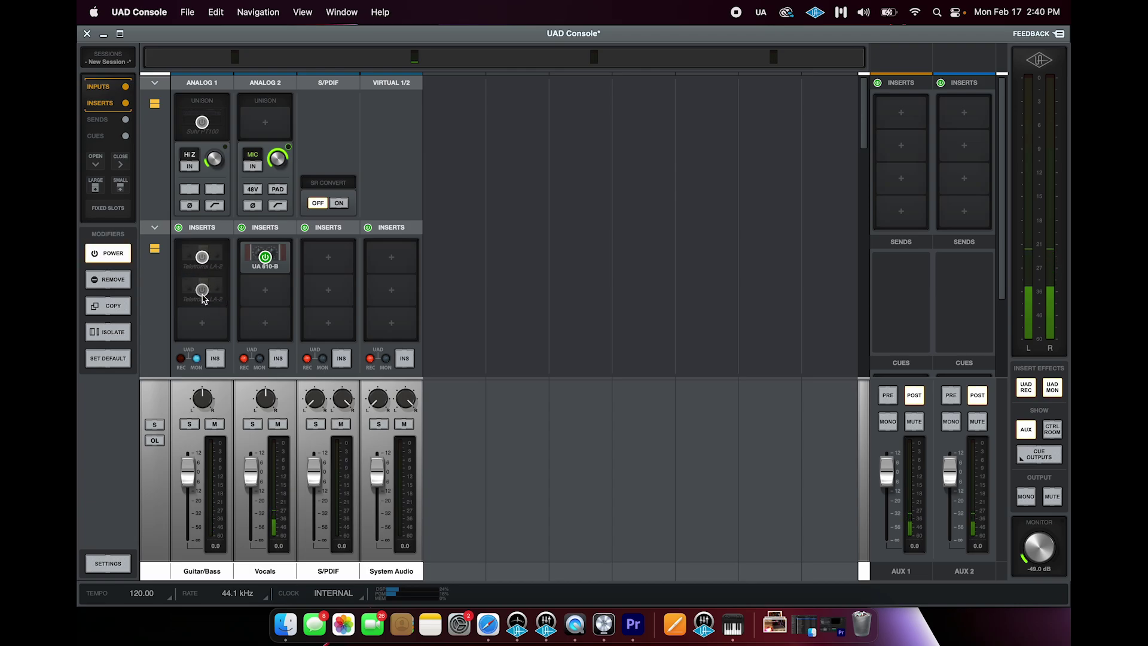
click(265, 257)
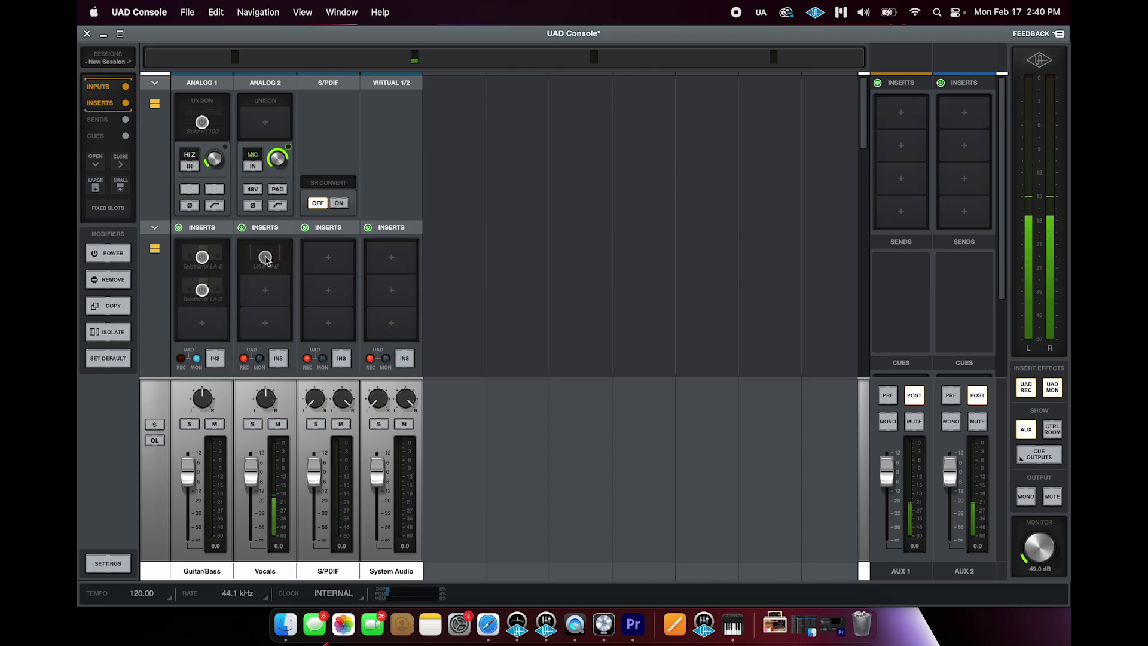
Step: Switch both LA-2s and the UA 610-B back on, leaving the Suhr PT100 off
click(265, 257)
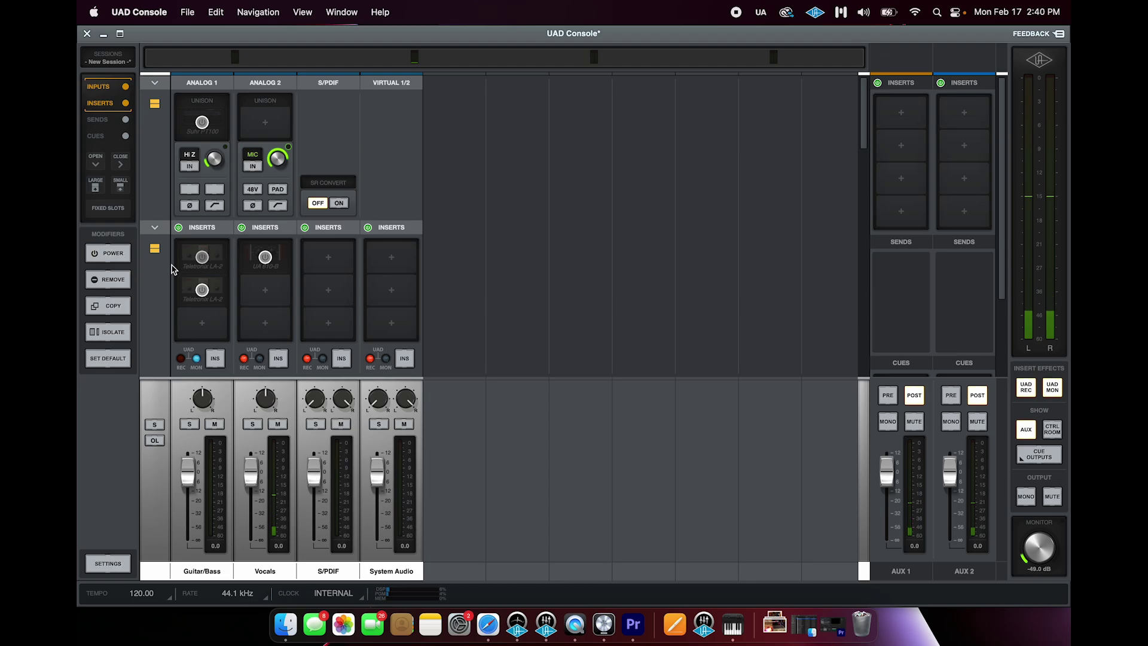
click(202, 257)
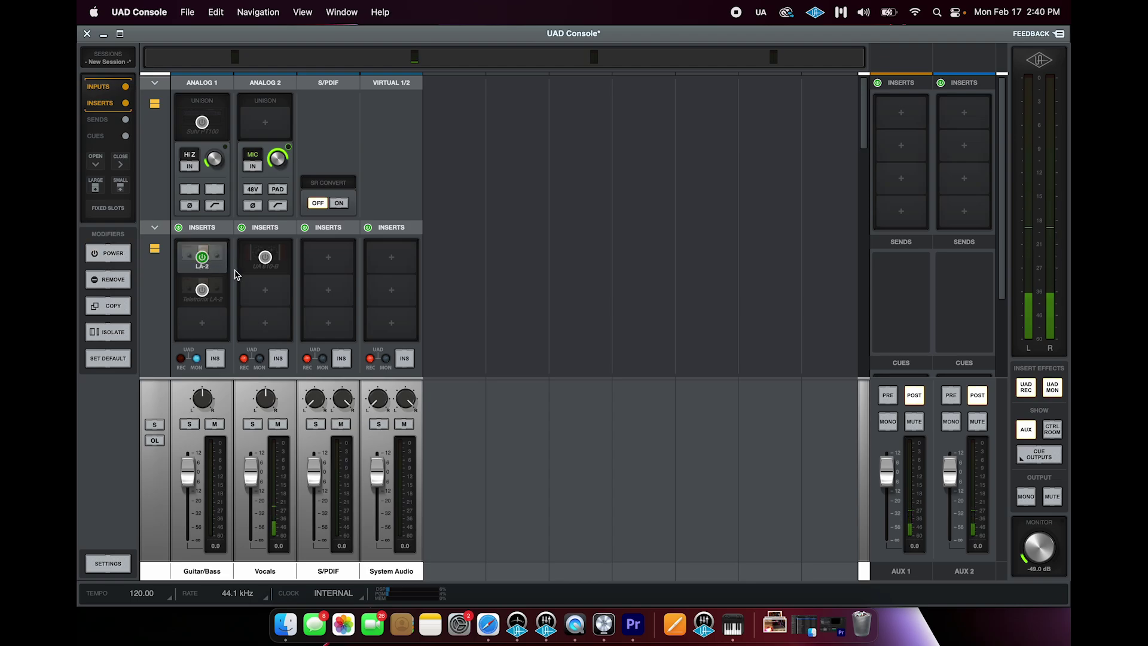
click(265, 258)
click(203, 289)
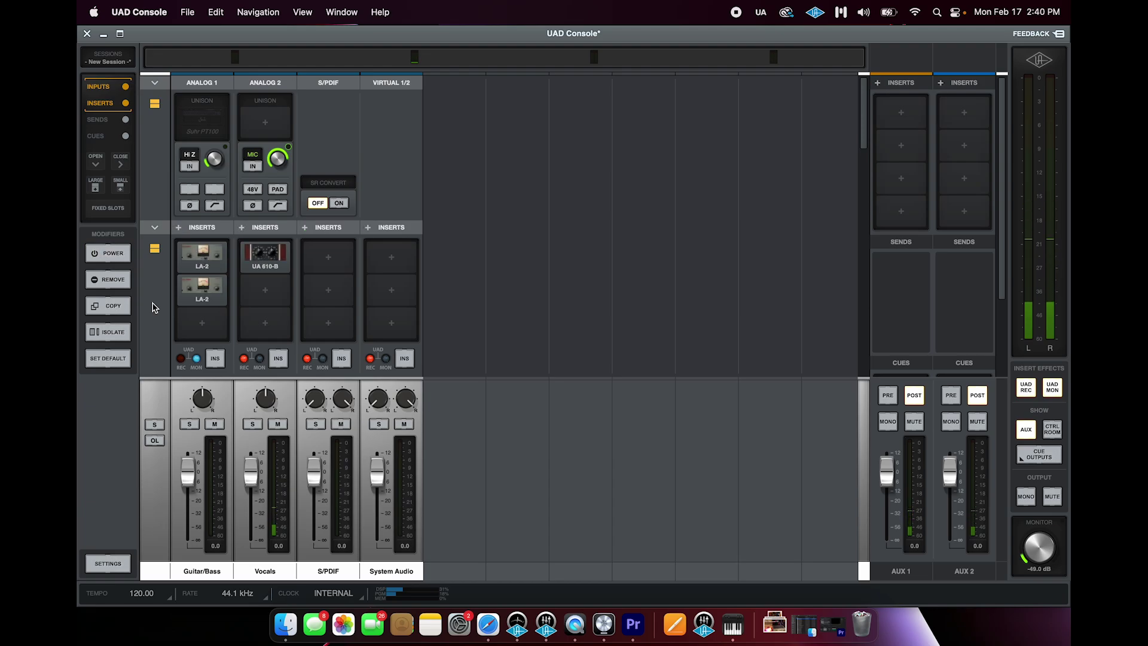
Step: Use the REMOVE modifier to delete the second LA-2 from Analog 1's inserts
key(super)
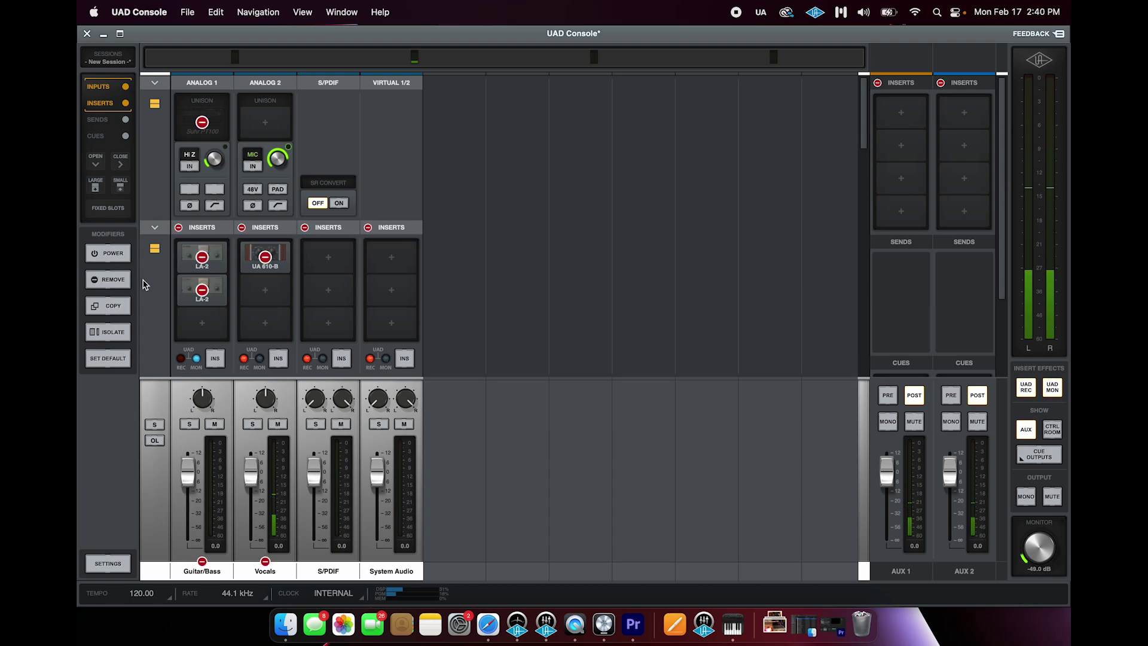
click(203, 291)
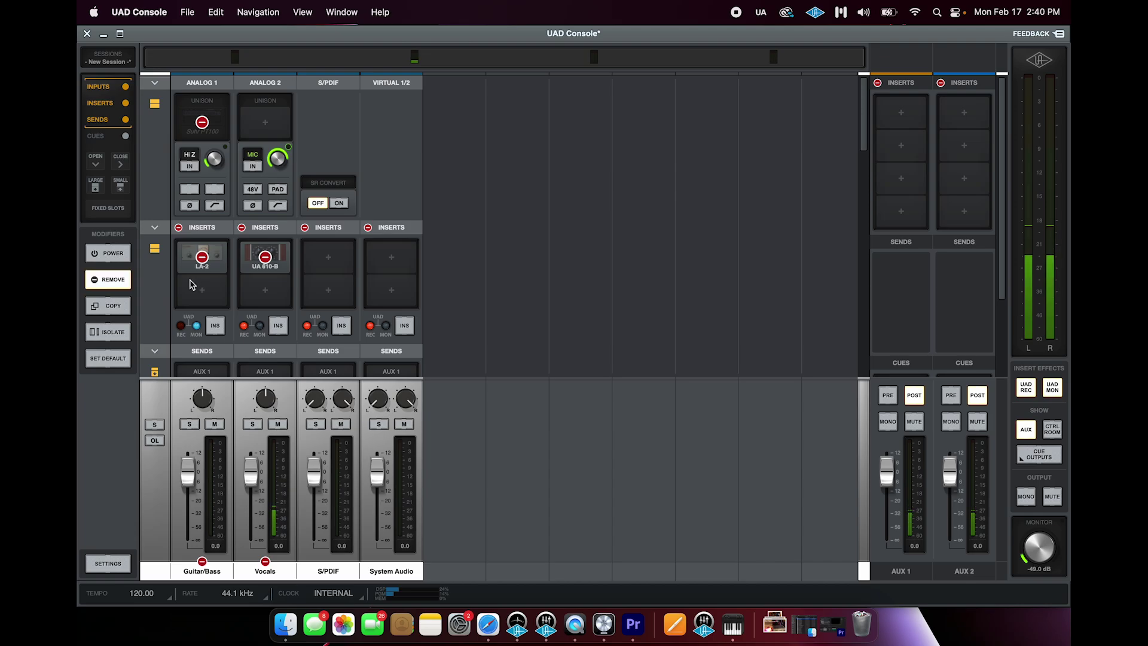
click(184, 286)
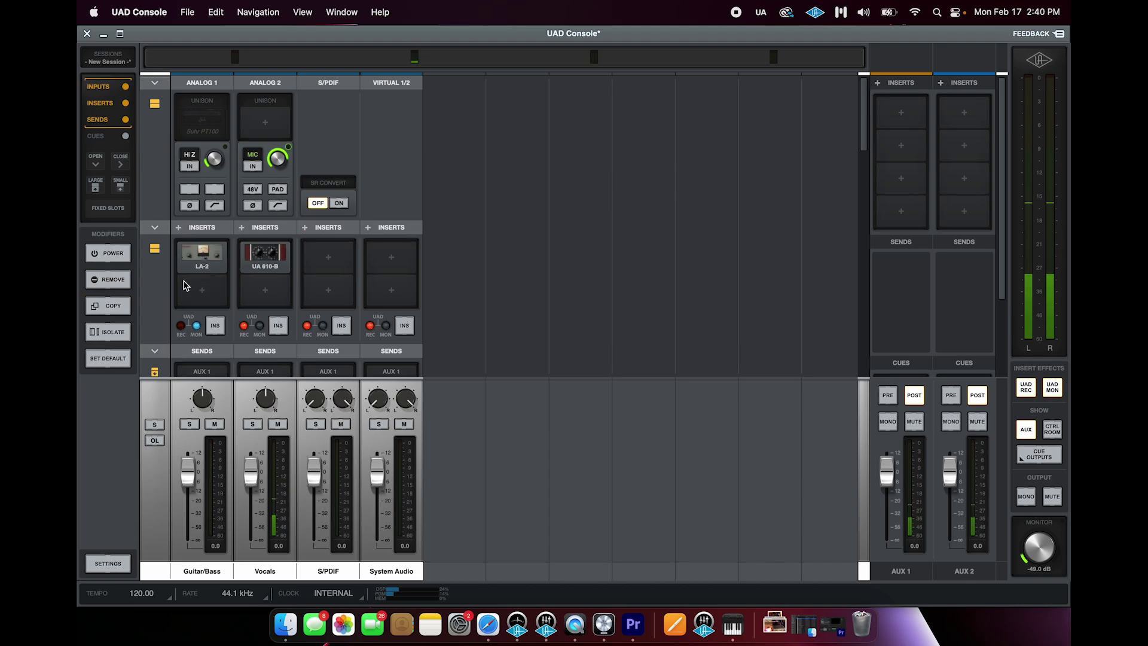
Step: With the COPY modifier, copy the Vocals UA 610-B onto the first S/PDIF insert slot
click(115, 305)
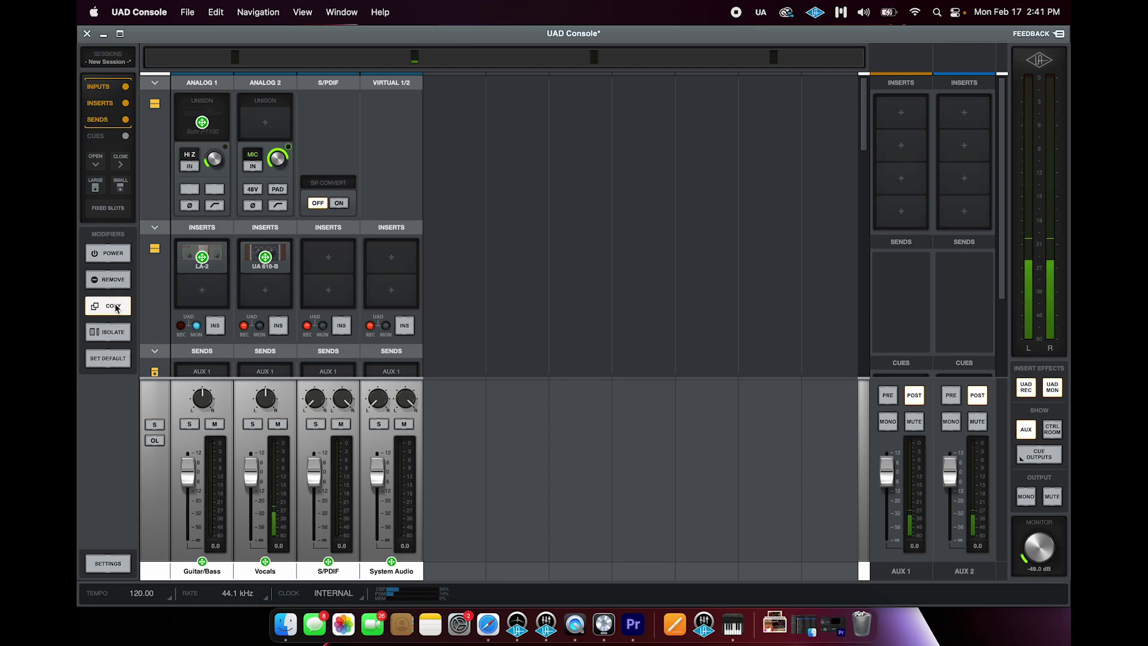
click(264, 258)
click(328, 258)
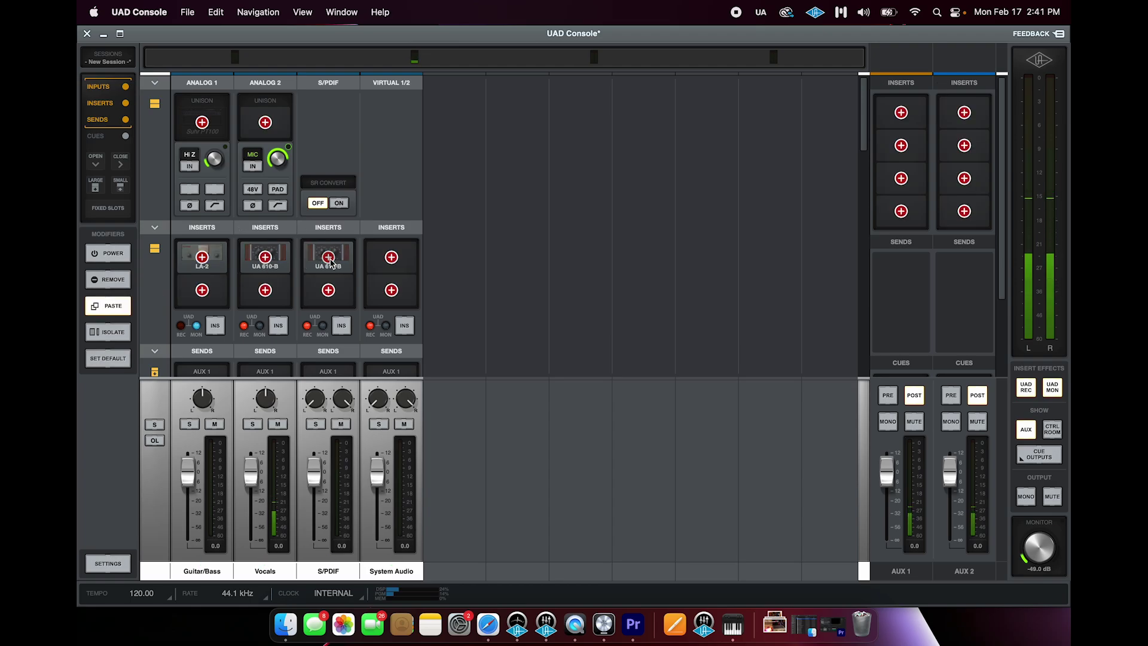
click(120, 306)
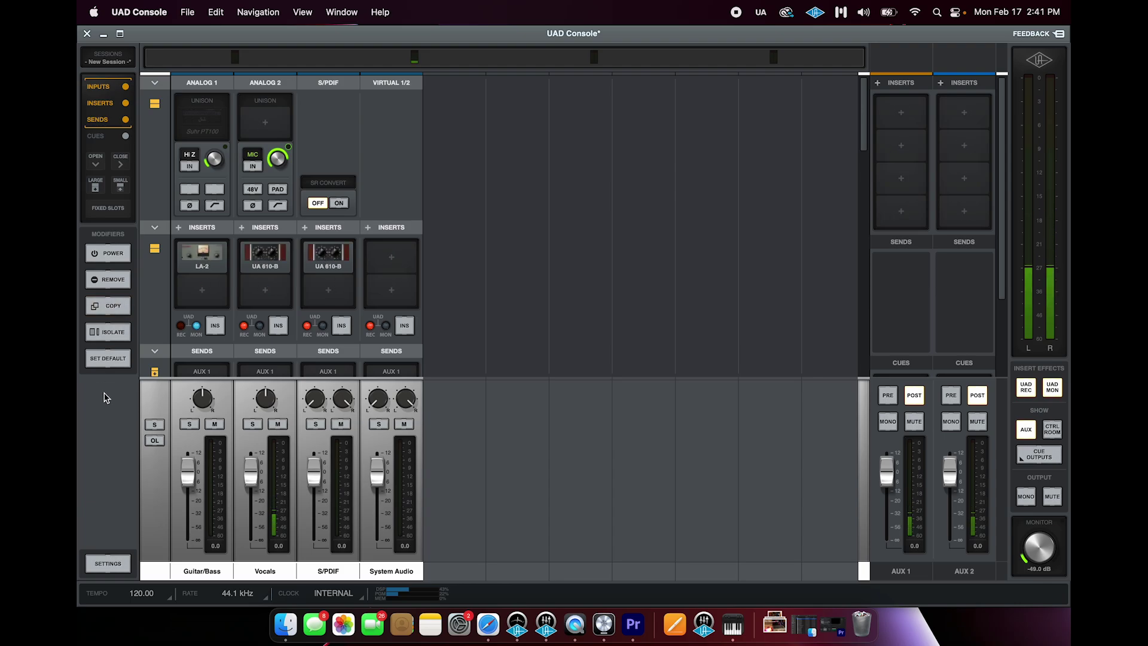
Step: Isolate the Vocals channel with the ISOLATE modifier, then turn its isolation back off
click(111, 333)
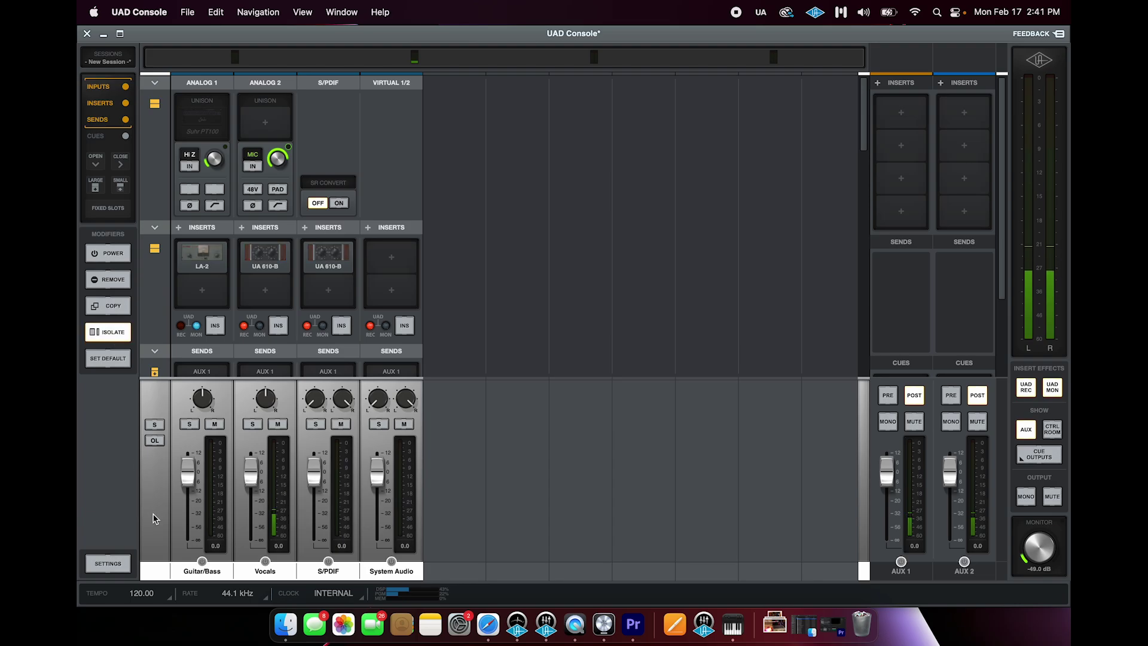
click(266, 562)
click(266, 563)
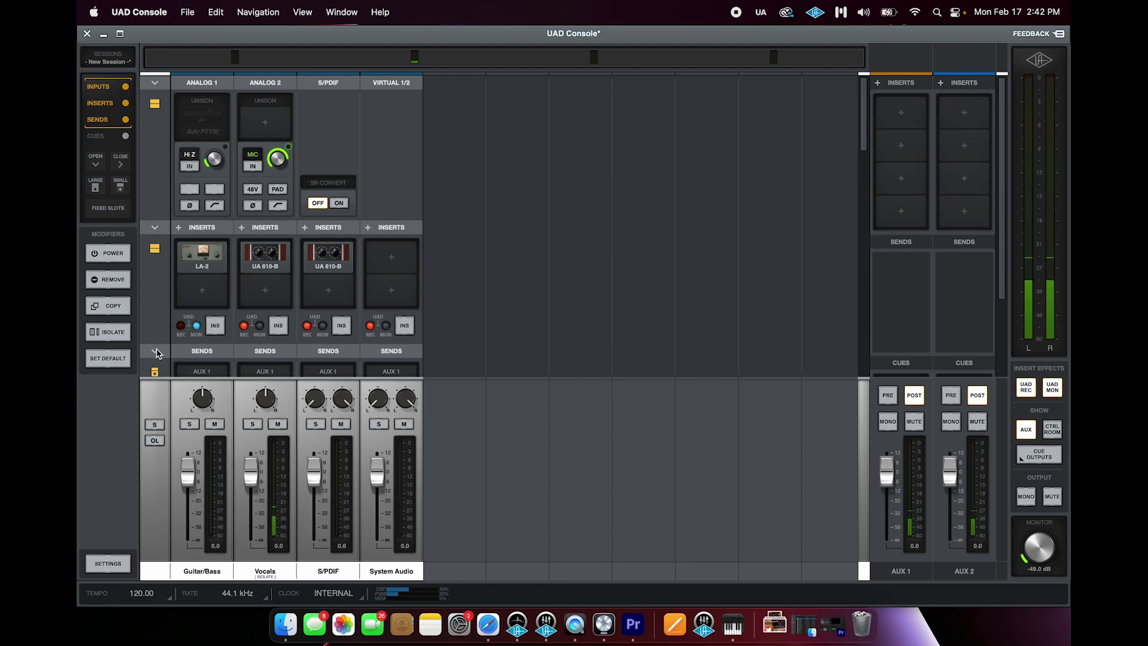
Step: Set AUX 1 sends to about -16.8, -17.3, +0.6 and Guitar/Bass, Vocals faders to -16.4, -7.0 dB
click(98, 120)
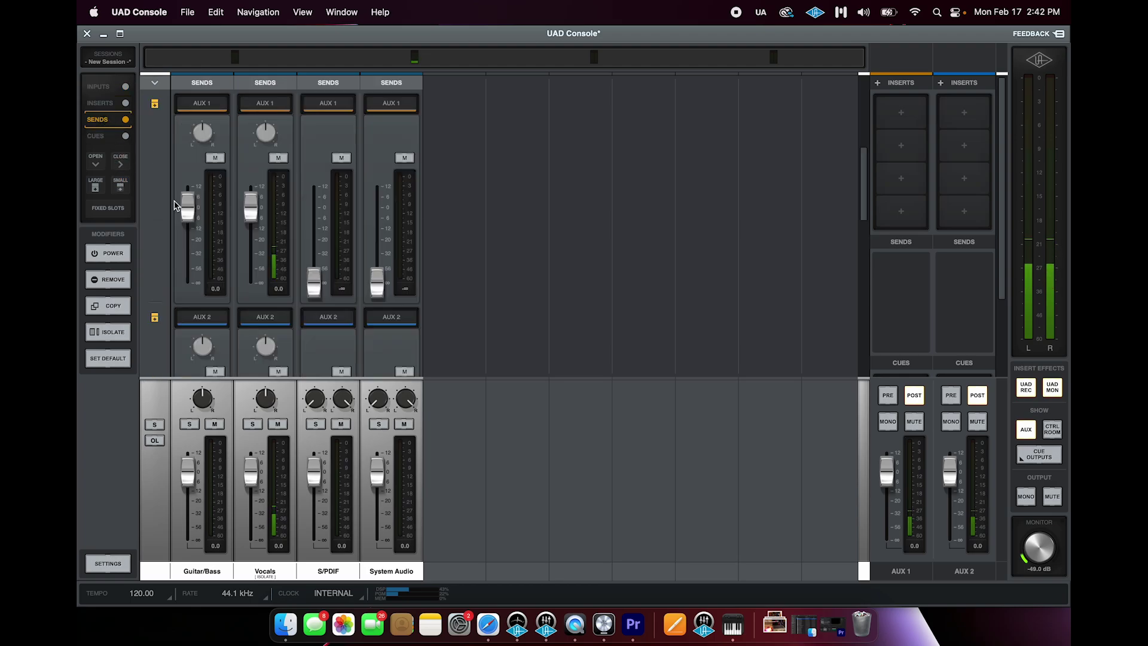
drag(187, 208, 192, 241)
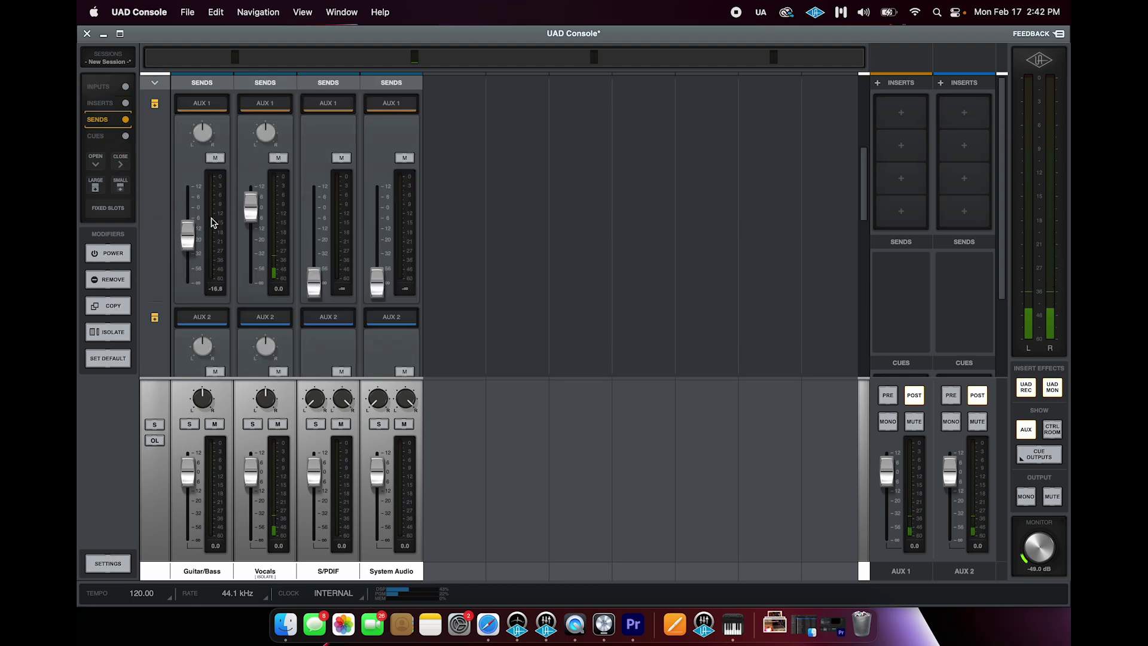
drag(253, 210, 253, 240)
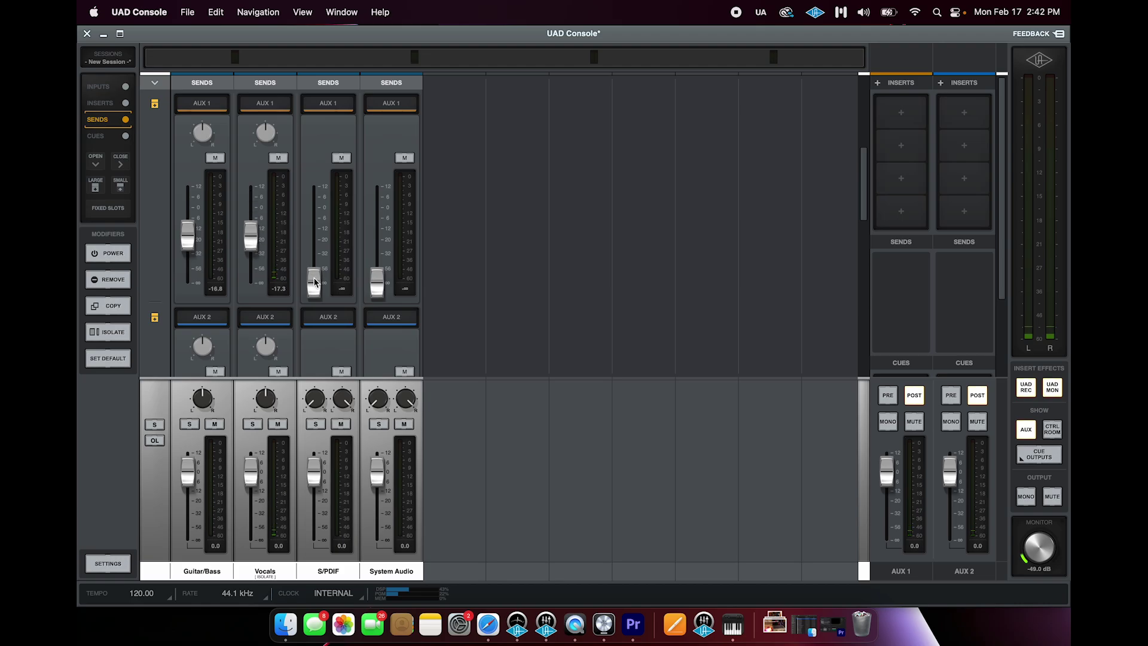
drag(315, 284, 326, 214)
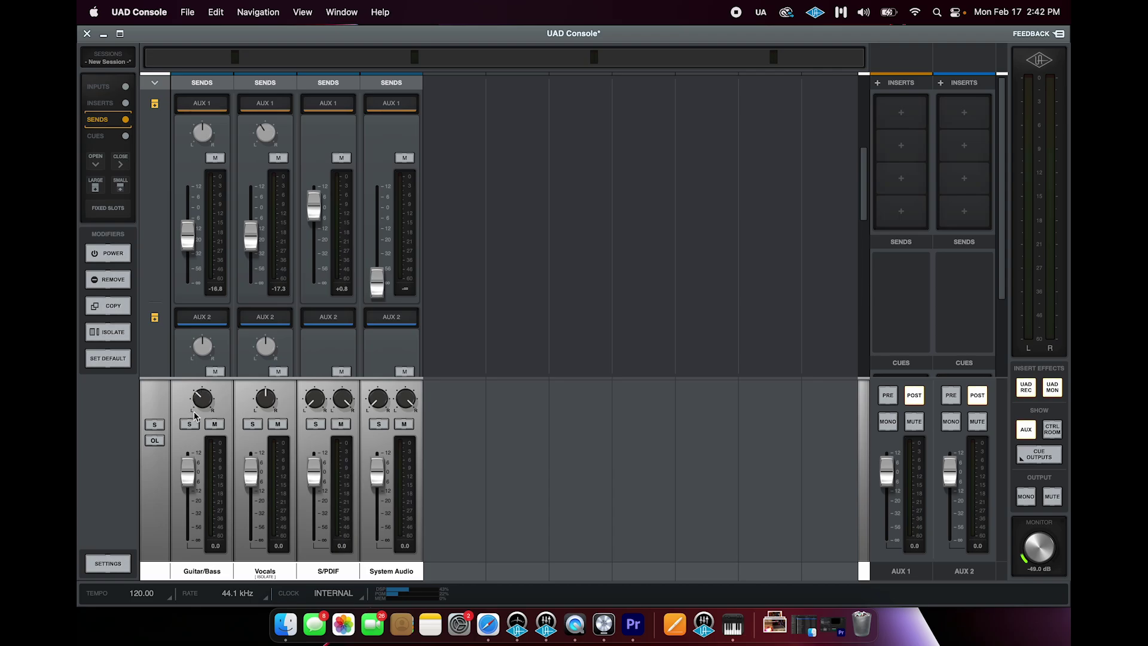
drag(190, 476, 190, 502)
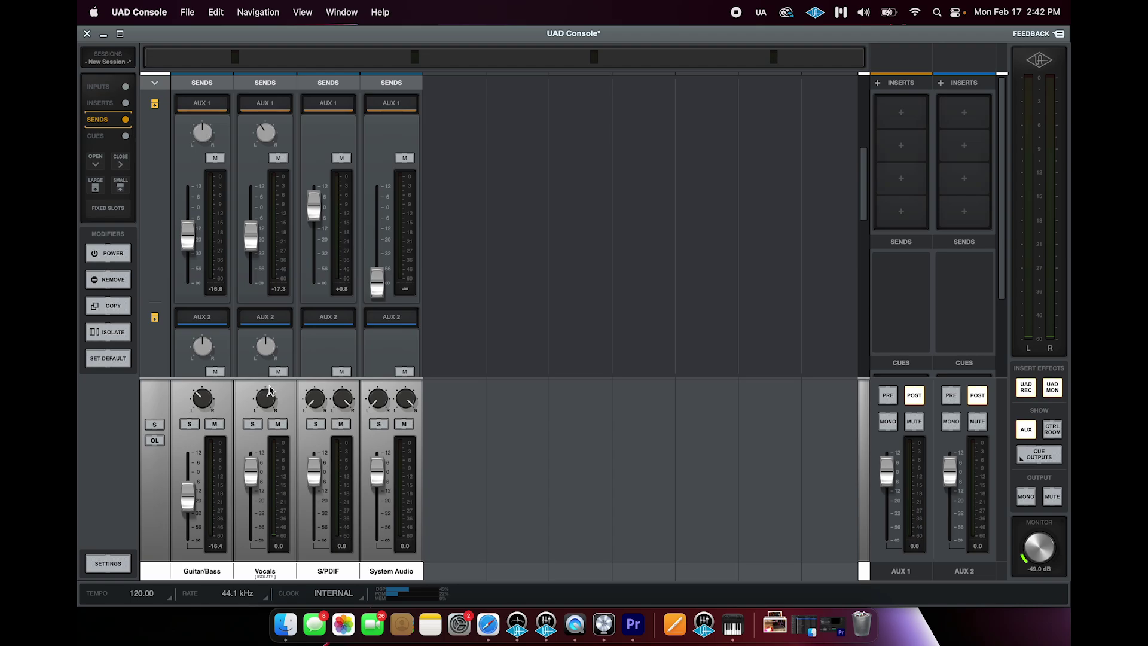
drag(251, 475, 251, 487)
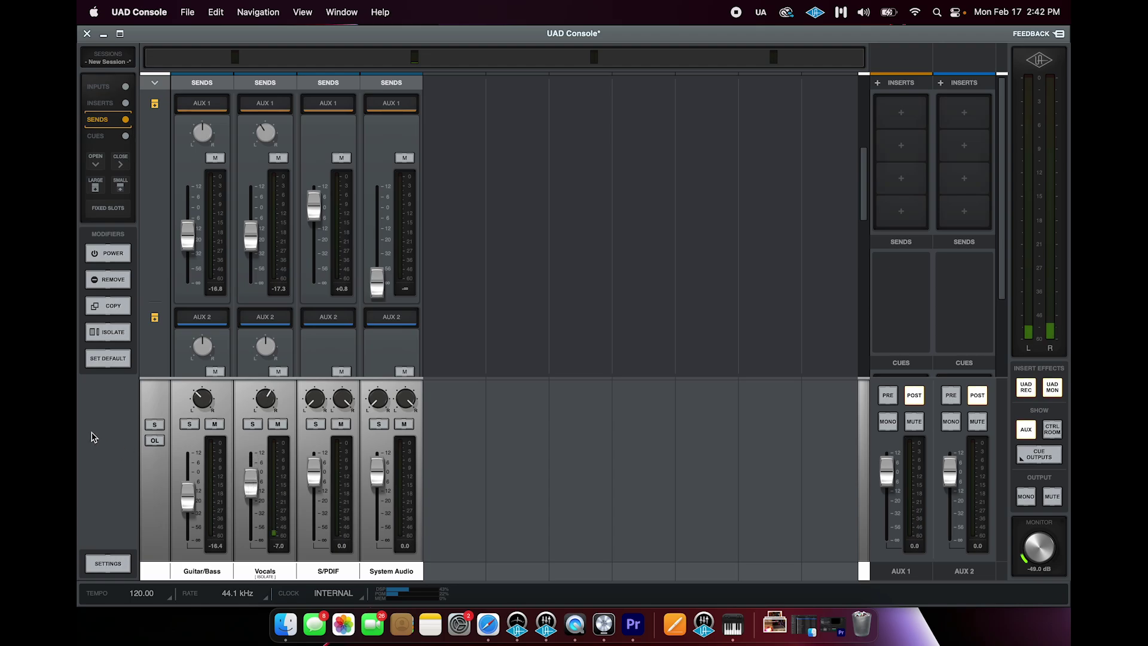
Step: Reset the Guitar/Bass and Vocals faders to 0.0 dB and recentre the Vocals pan
click(107, 359)
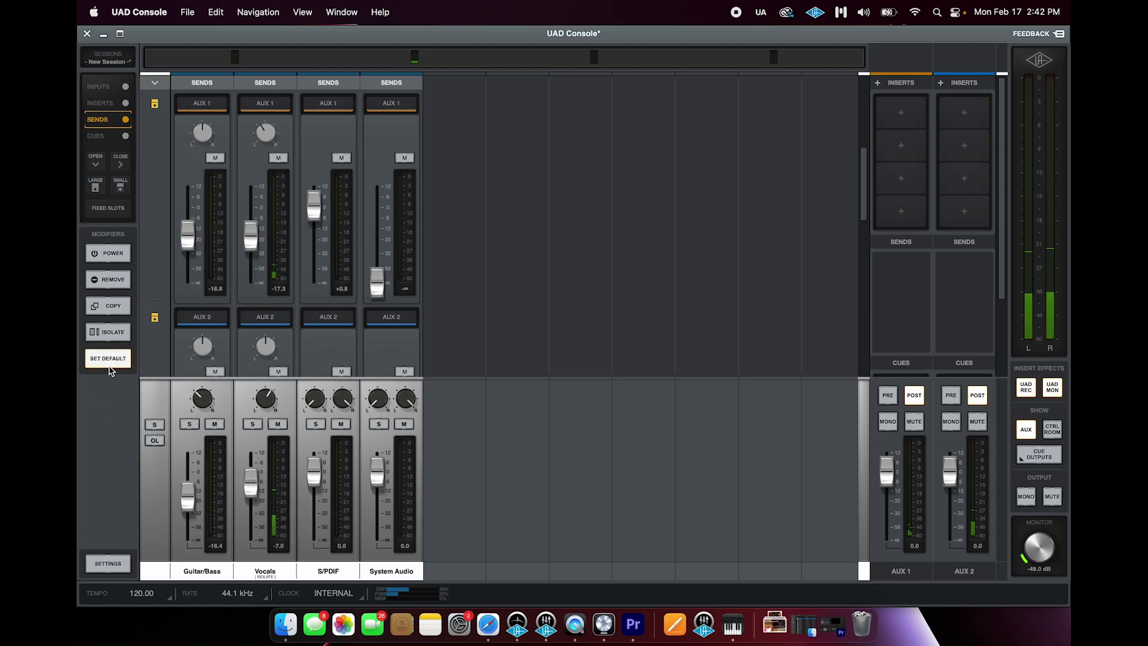
click(189, 495)
click(251, 483)
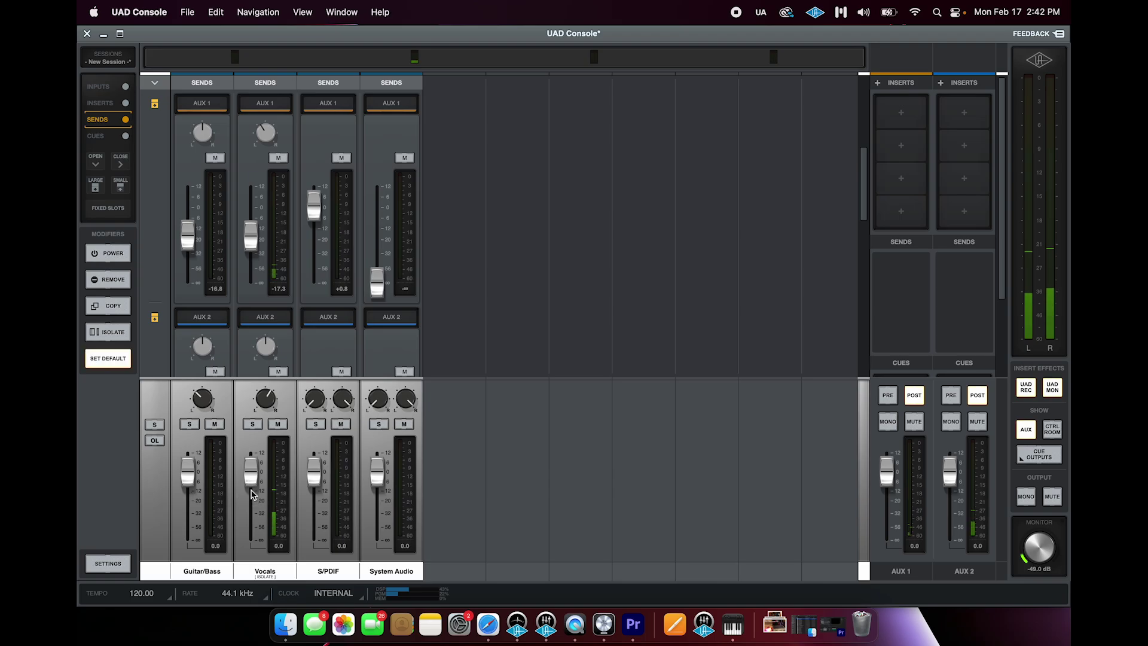
click(261, 406)
key(Escape)
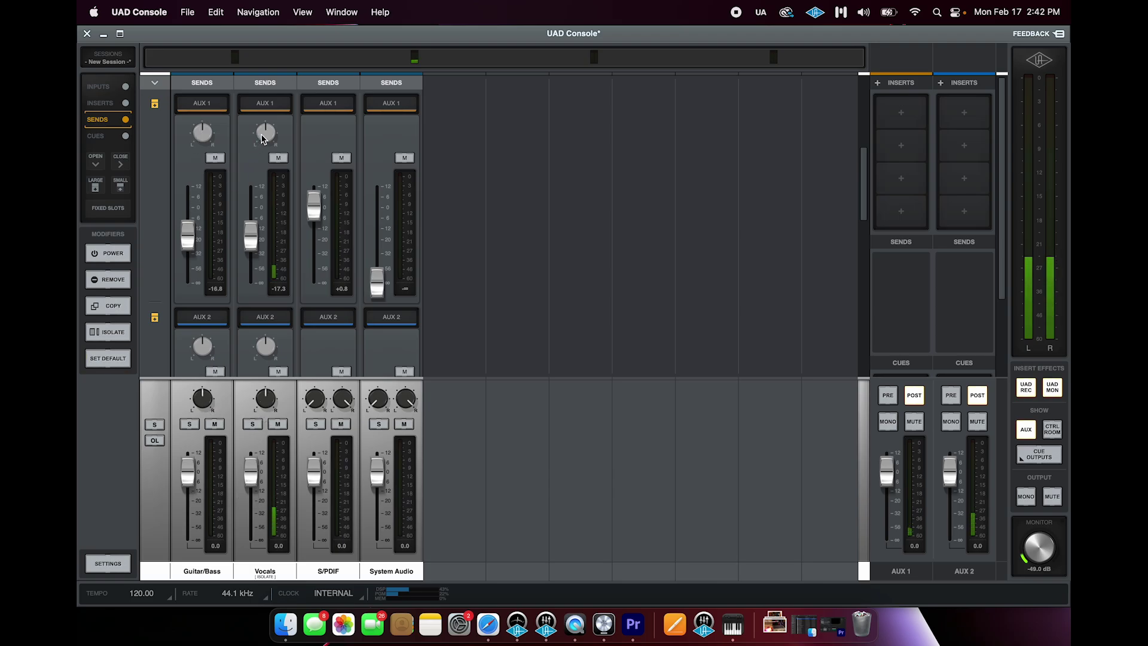
Step: Reset the Vocals and Guitar/Bass AUX 1 sends to 0.0 dB with SET DEFAULT
click(115, 358)
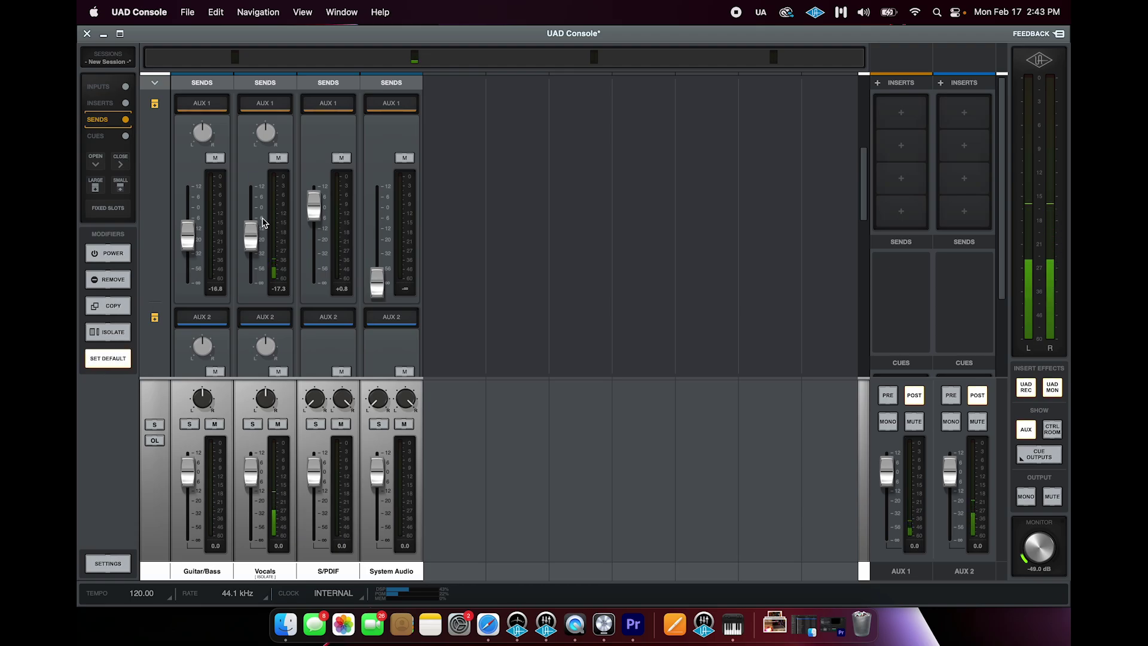
click(251, 238)
click(188, 242)
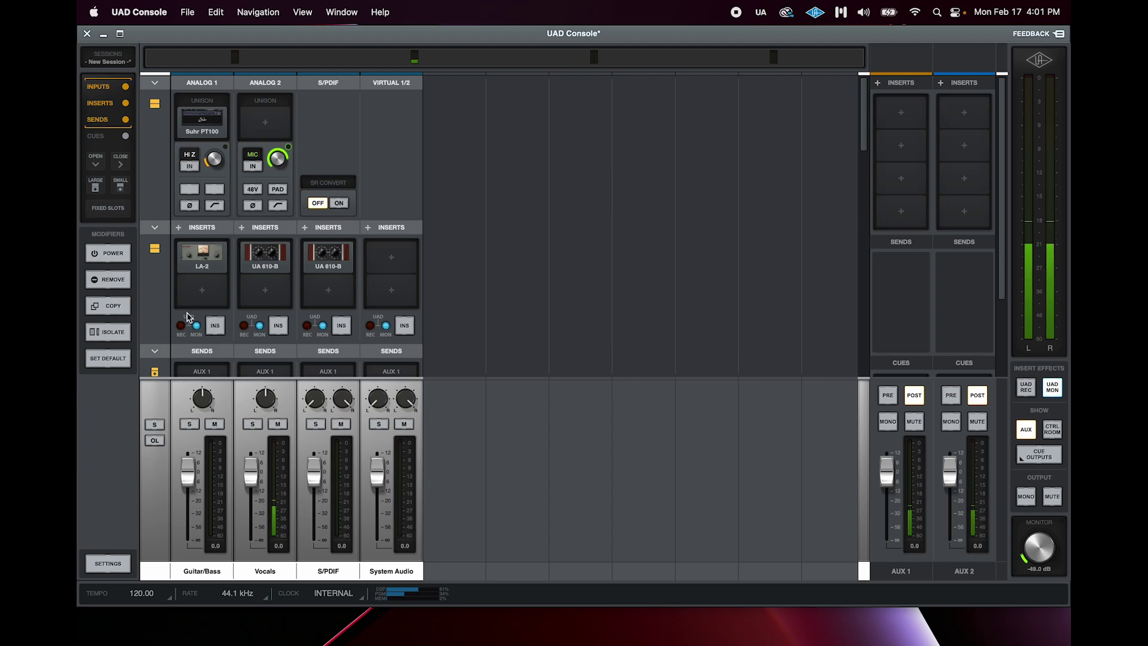
Step: Toggle Analog 1 and Analog 2 inserts to print, then back to monitor-only
click(216, 329)
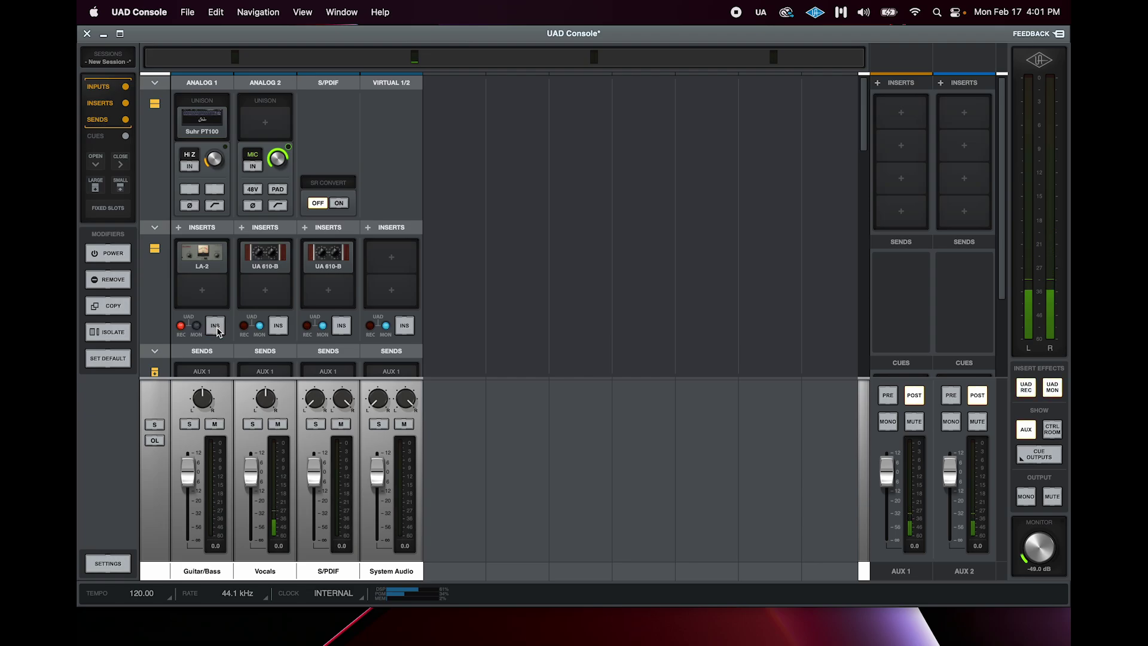
click(216, 329)
click(278, 324)
click(277, 325)
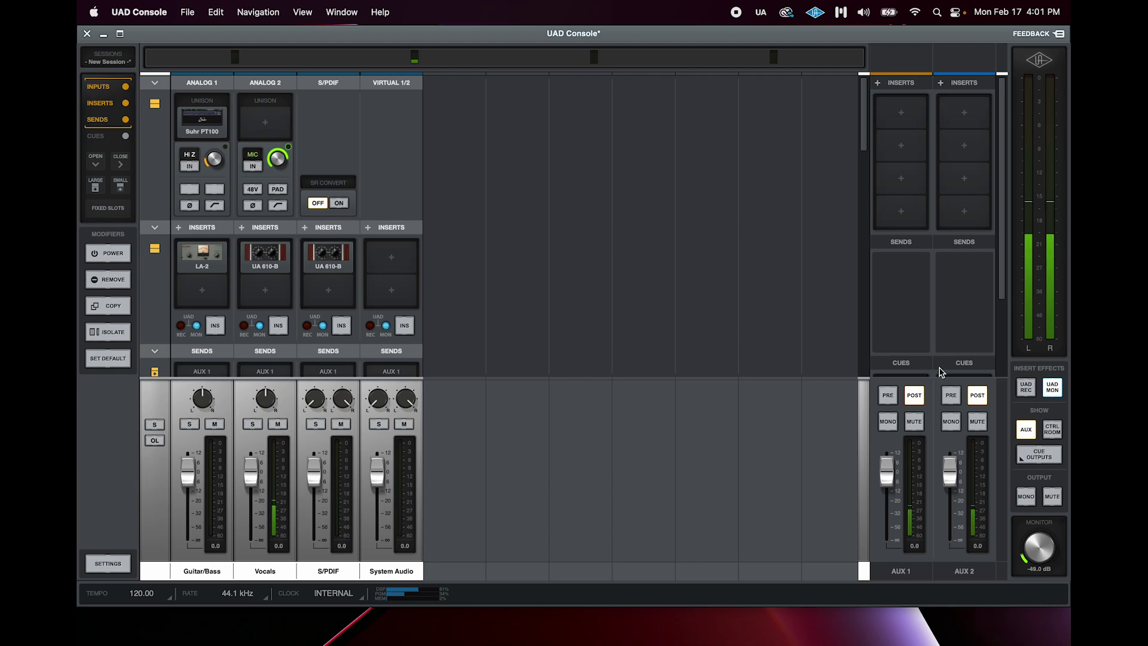
Step: Switch all channels to UAD REC, then back to UAD MON for monitor-only inserts
click(1026, 387)
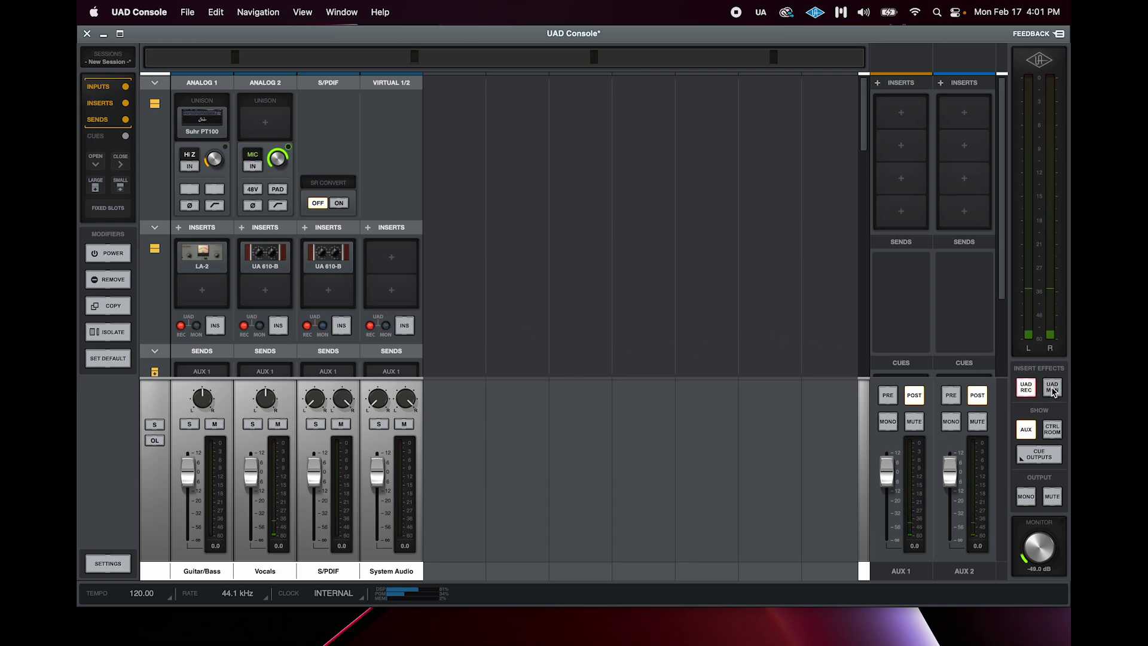
click(1052, 389)
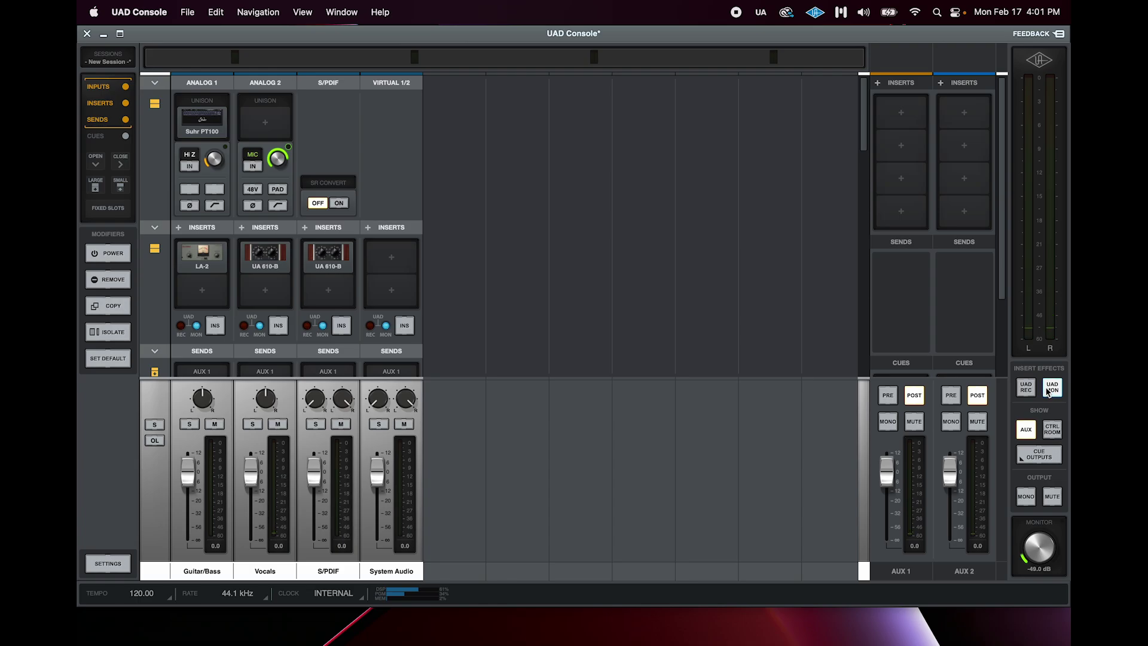
mouse_move(247, 270)
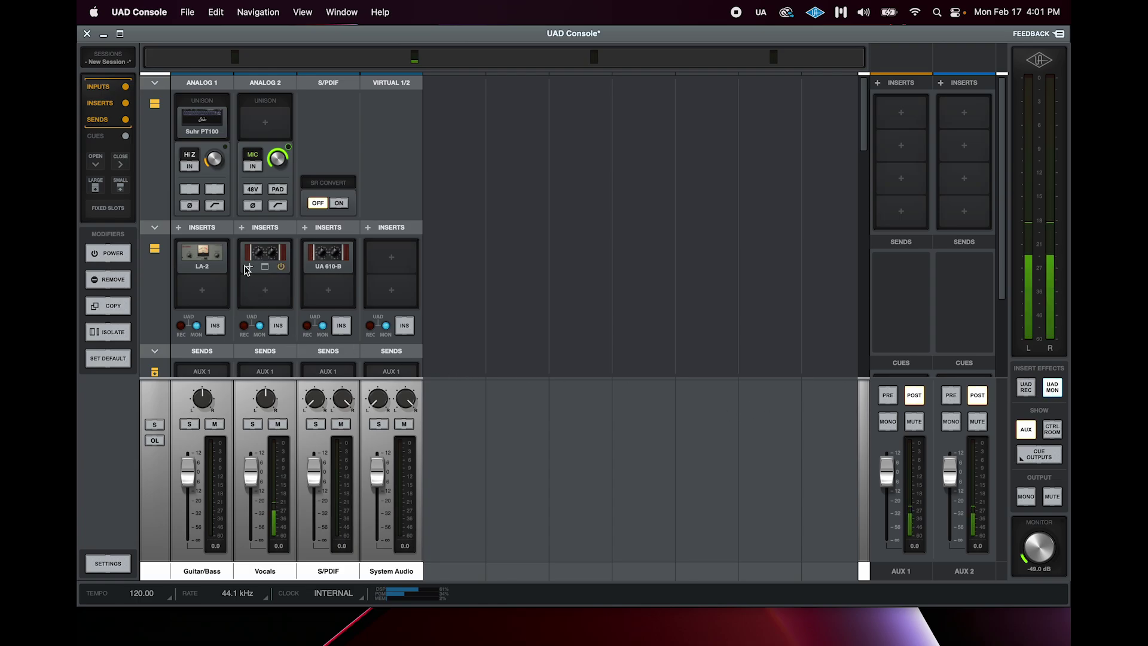
Step: Load the Guitar 'In Your Face Electric' channel preset onto Analog 1's inserts
mouse_move(200, 116)
click(180, 231)
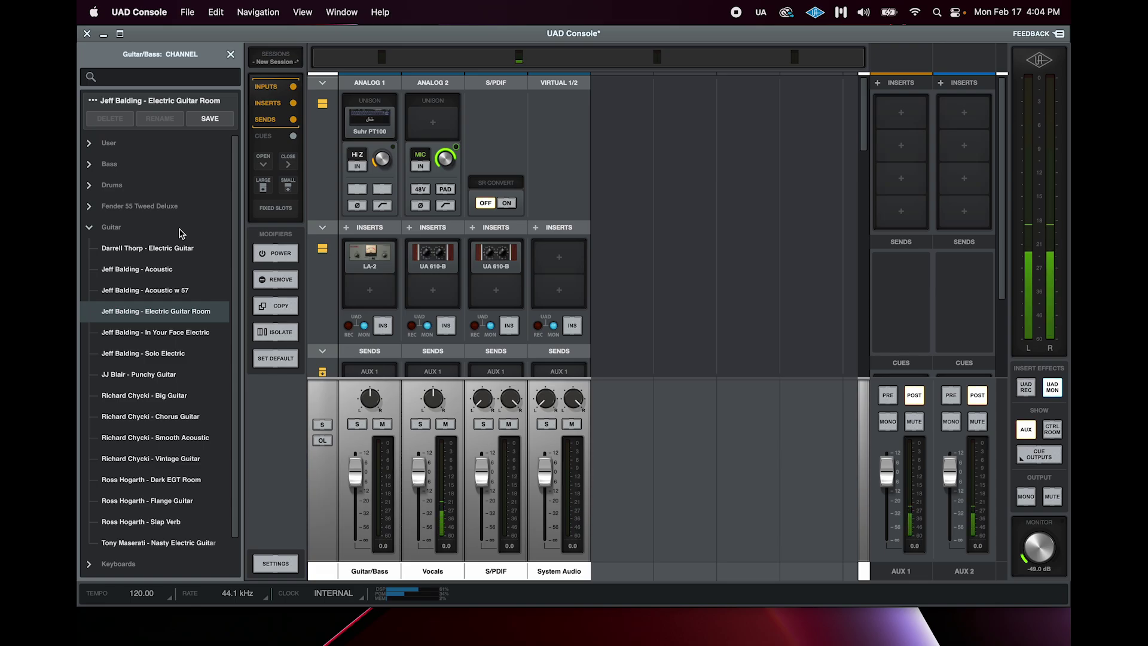
click(149, 334)
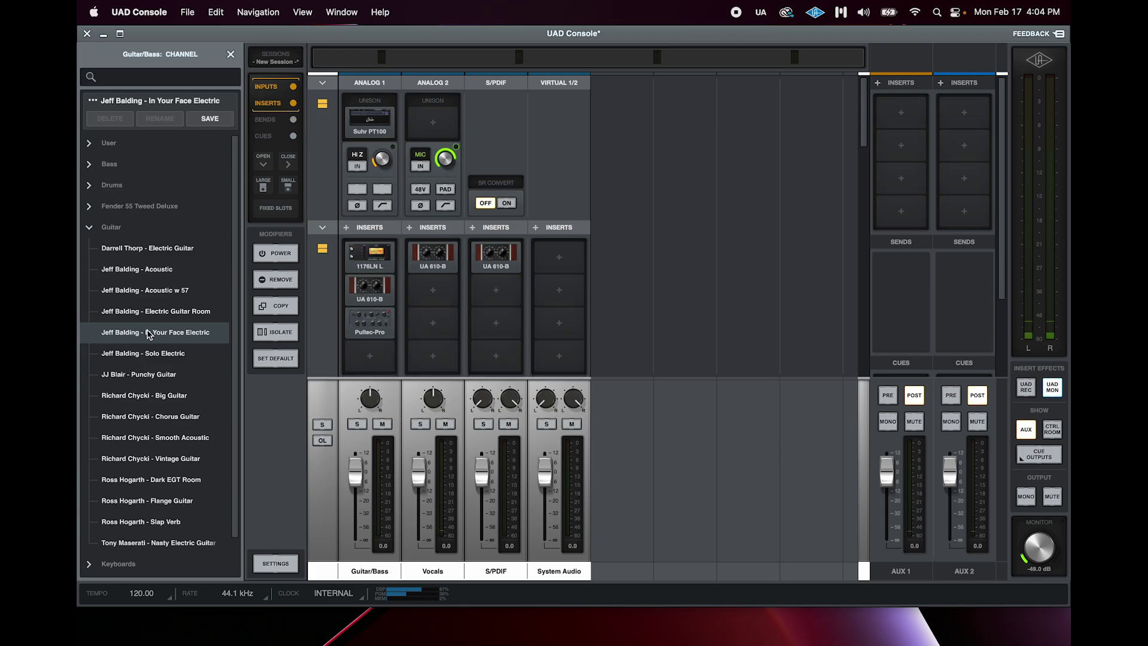
mouse_move(342, 323)
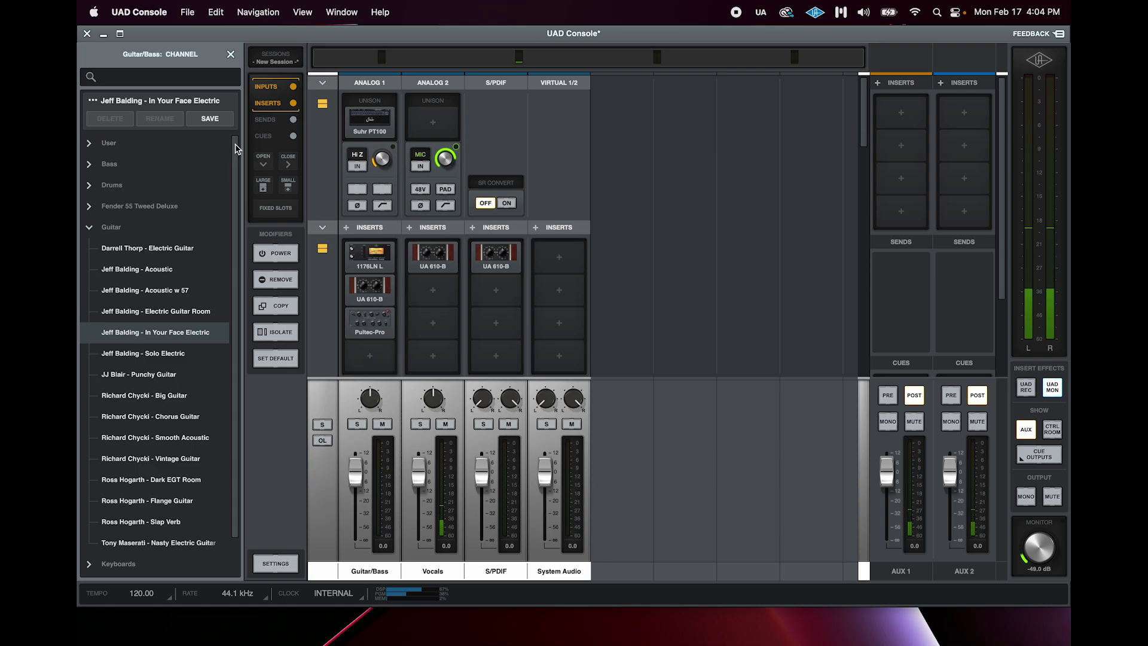
click(229, 56)
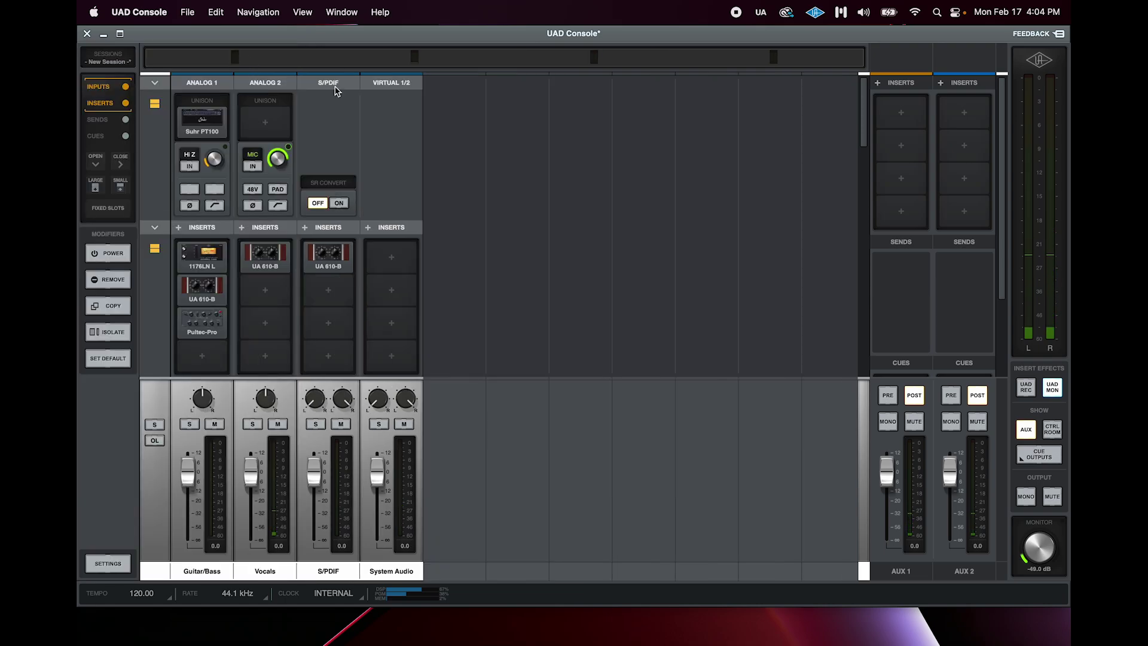